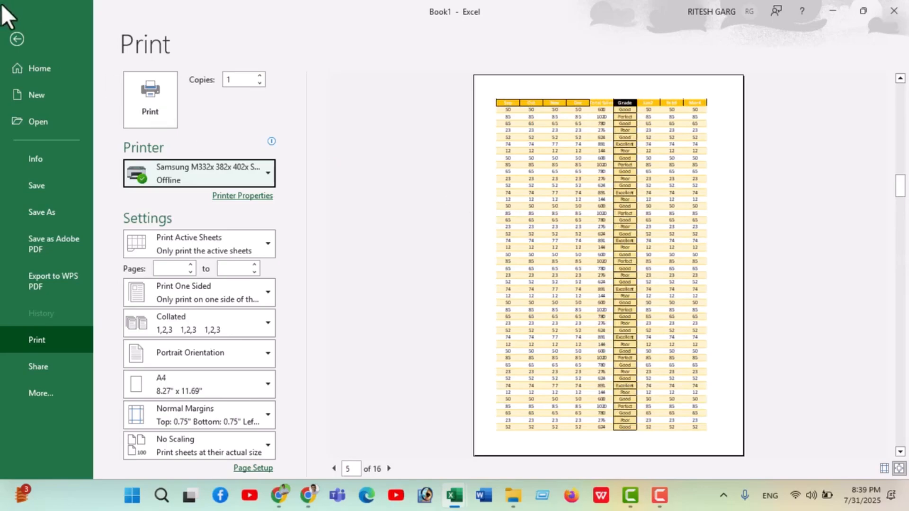
Close the print preview and zoom out the worksheet to look over the table's full width
click(15, 38)
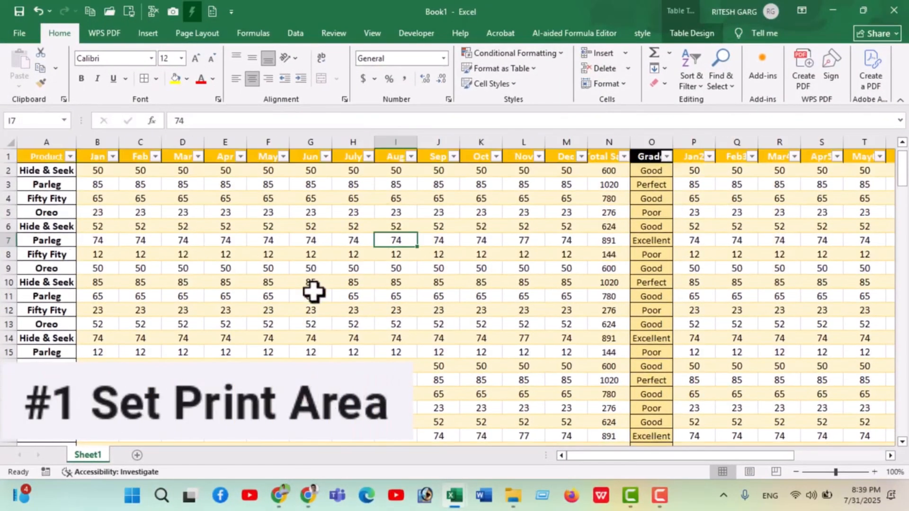
scroll(314, 292, down, 3)
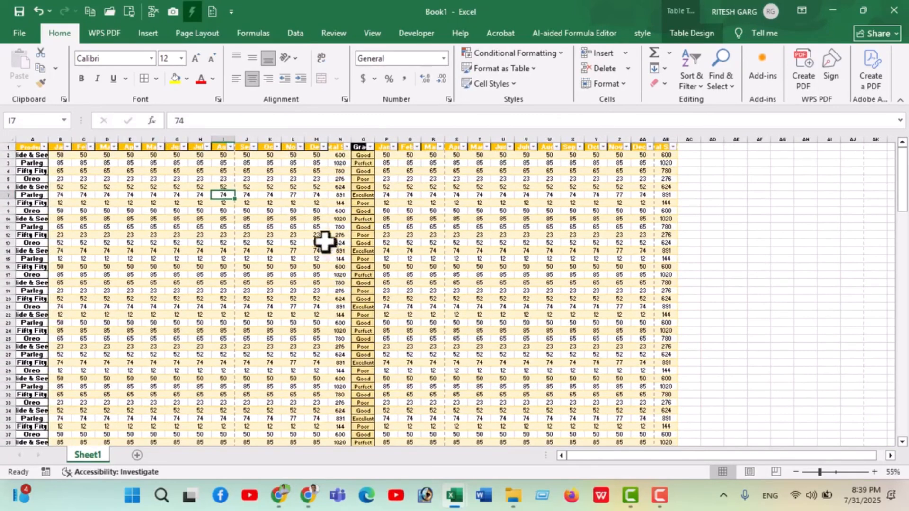
click(289, 219)
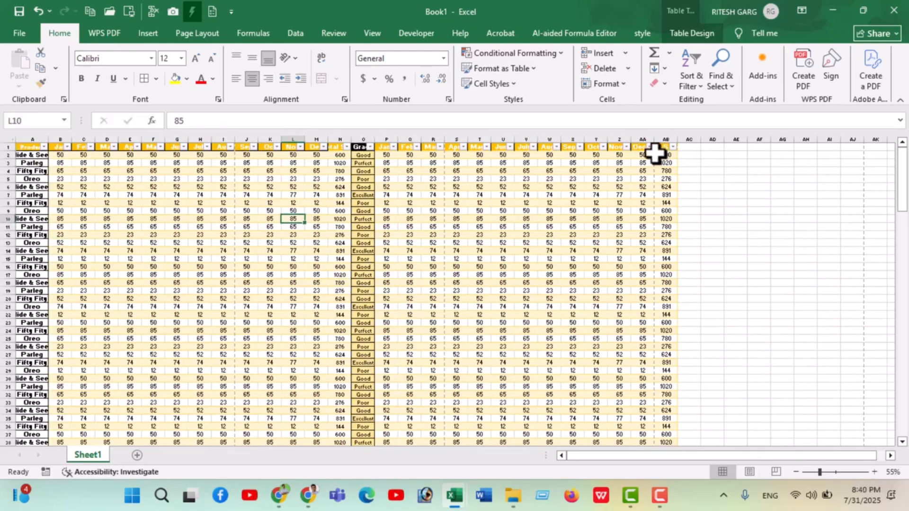
click(647, 171)
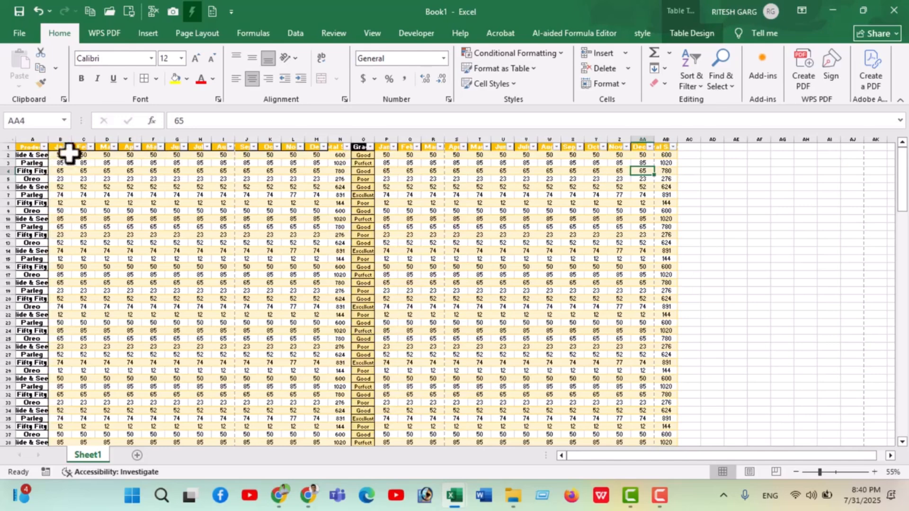
Set the whole table, from the Product header in A1 to its last column and row, as the print area
click(33, 147)
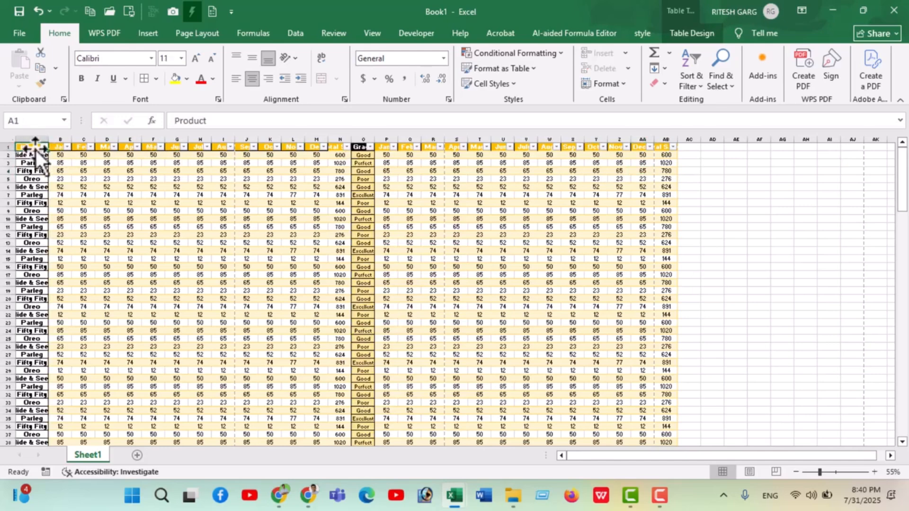
key(ctrl+shift+Right)
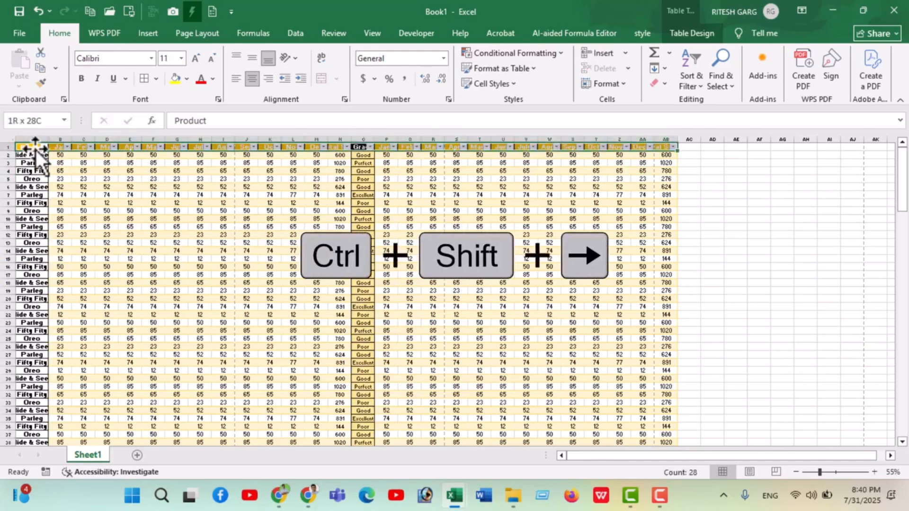
key(ctrl+shift+Down)
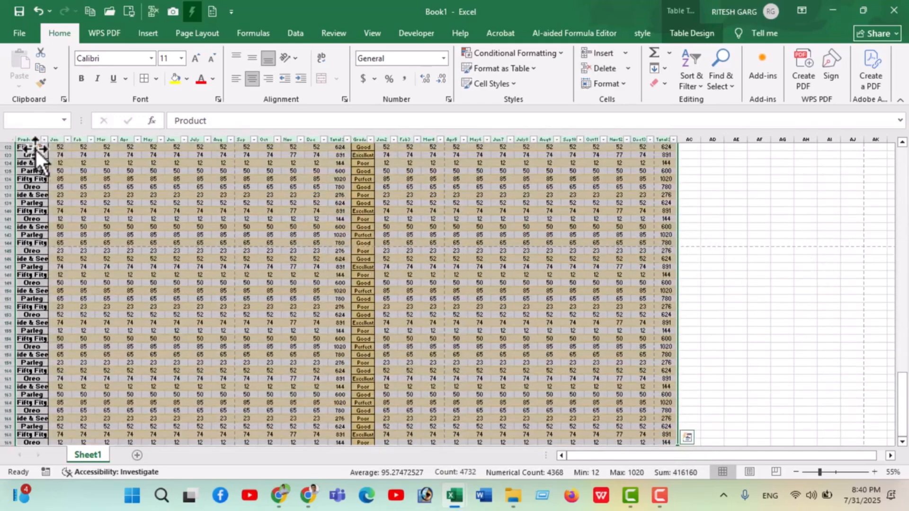
scroll(292, 308, up, 12)
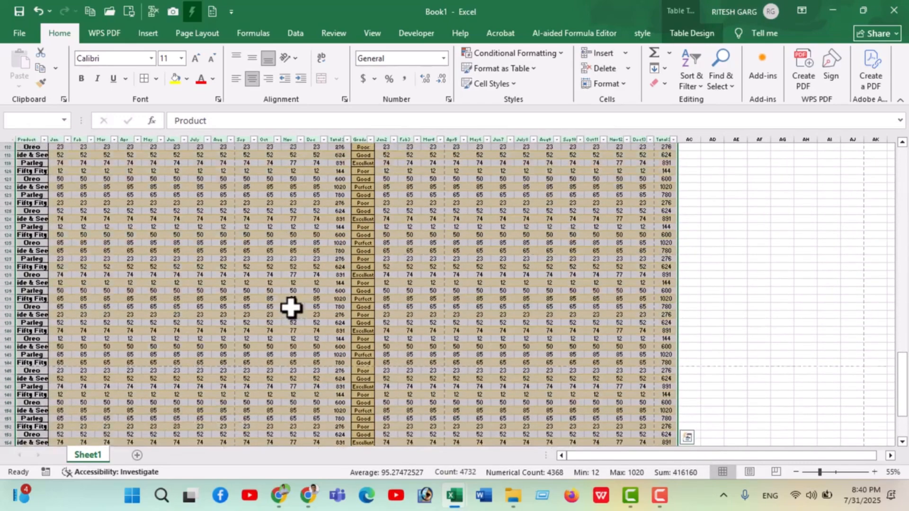
scroll(291, 307, up, 9)
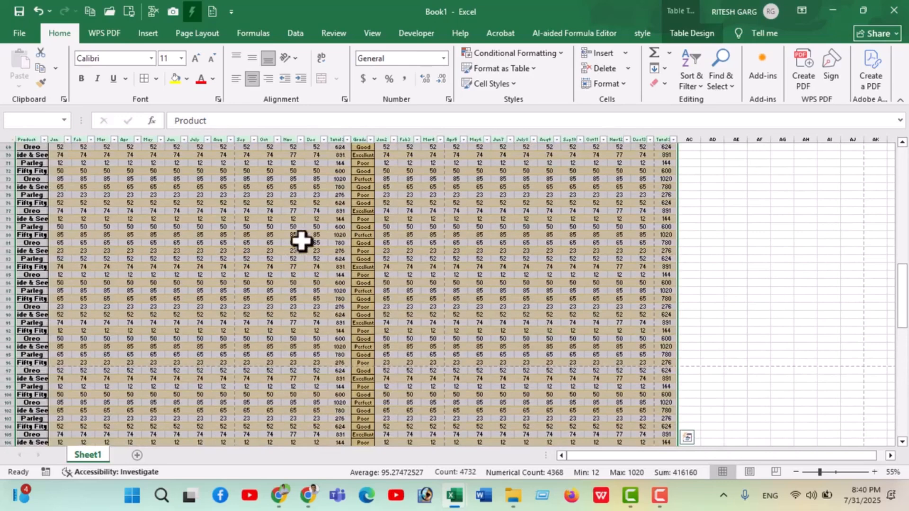
click(207, 36)
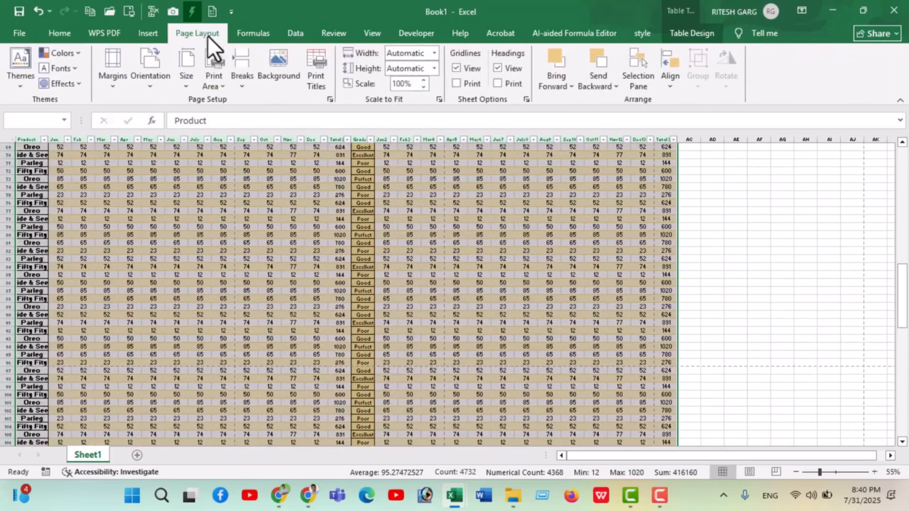
click(221, 85)
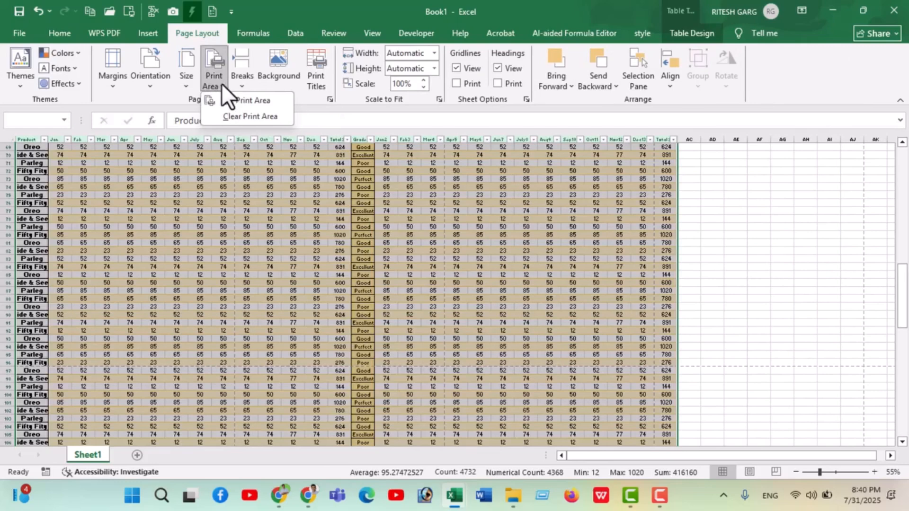
click(231, 100)
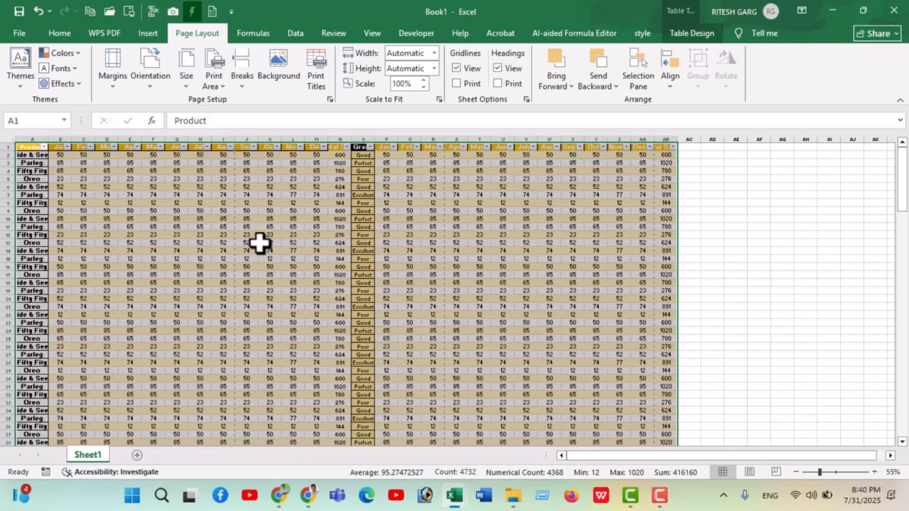
Page through the print preview to see how the print area splits across pages, and return to the worksheet
key(ctrl+p)
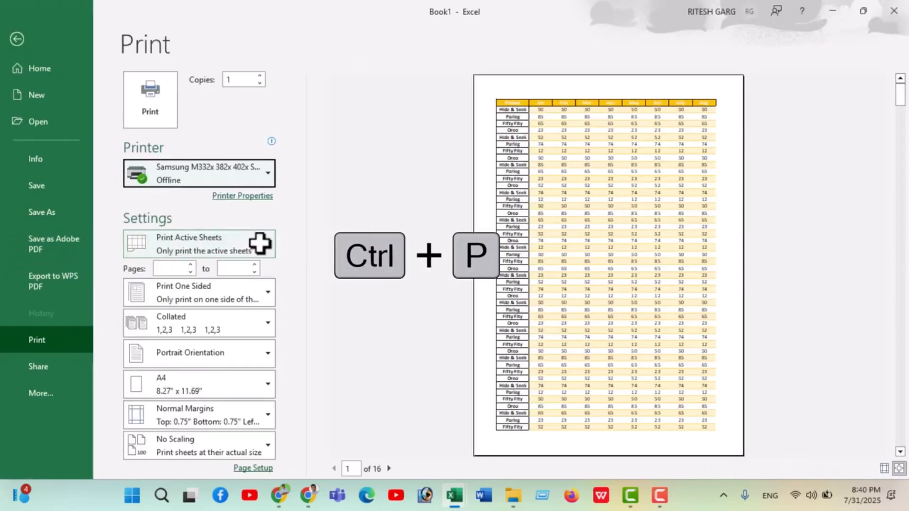
scroll(654, 198, down, 3)
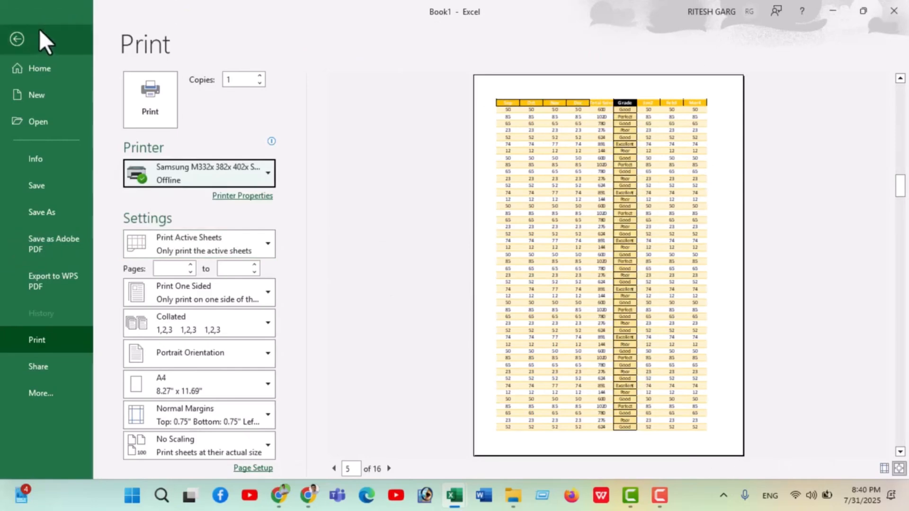
click(20, 34)
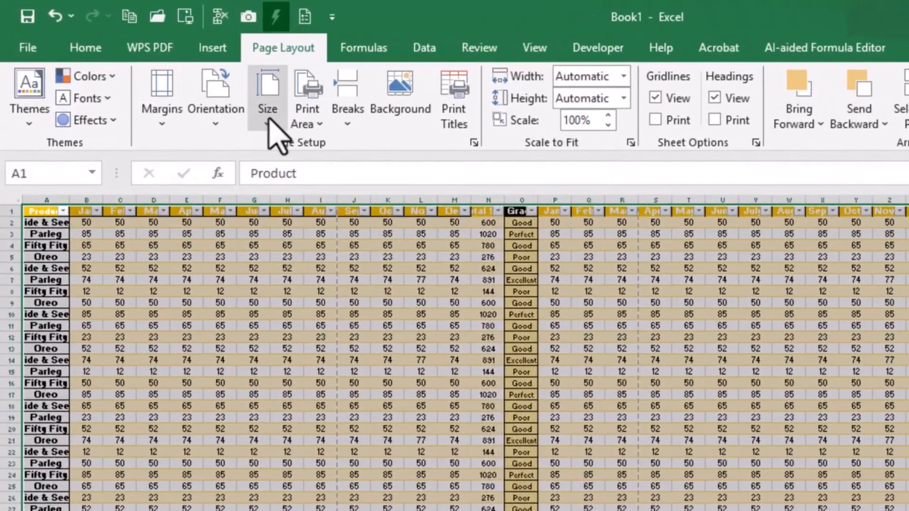
Set the paper size to A4 and the page orientation to Landscape, checking the layout in the print preview
click(268, 121)
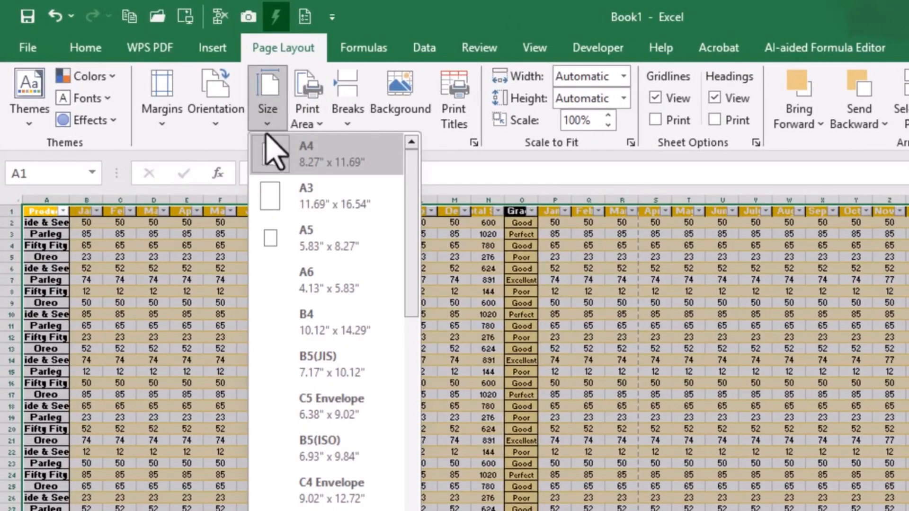
click(323, 164)
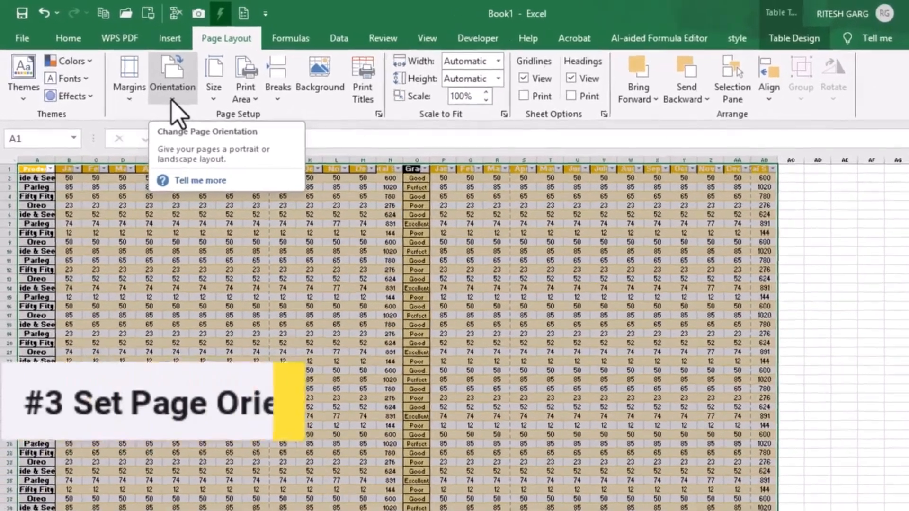
click(171, 101)
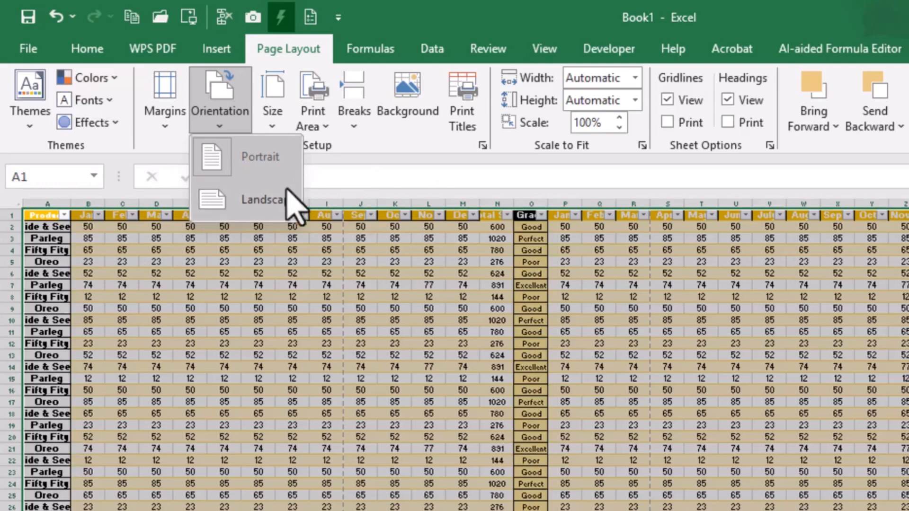
click(277, 202)
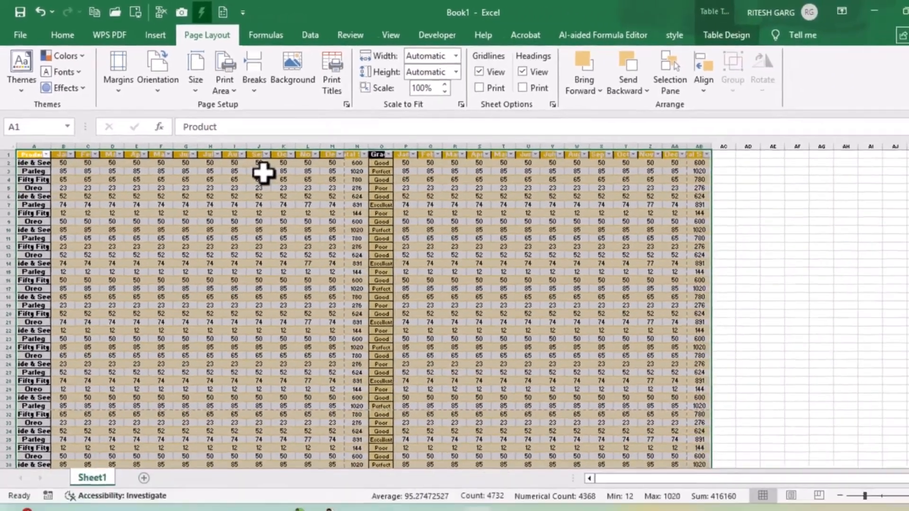
key(ctrl+p)
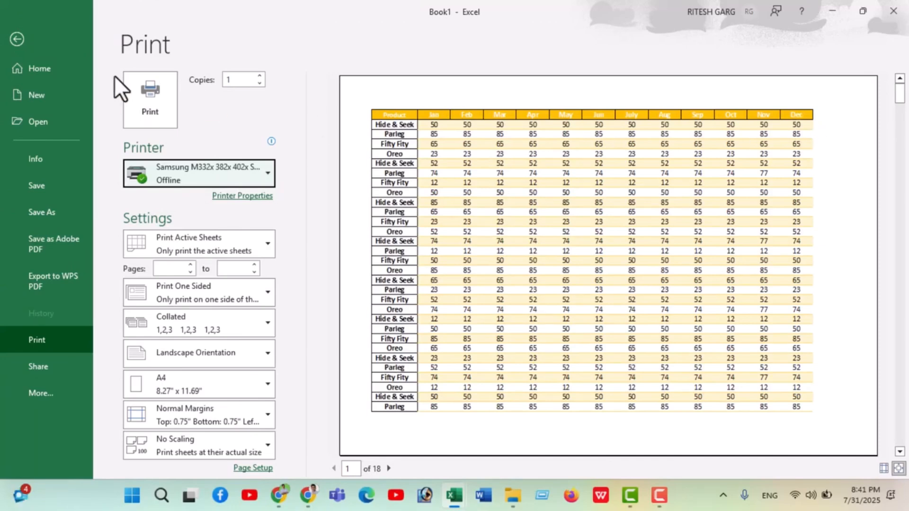
click(35, 46)
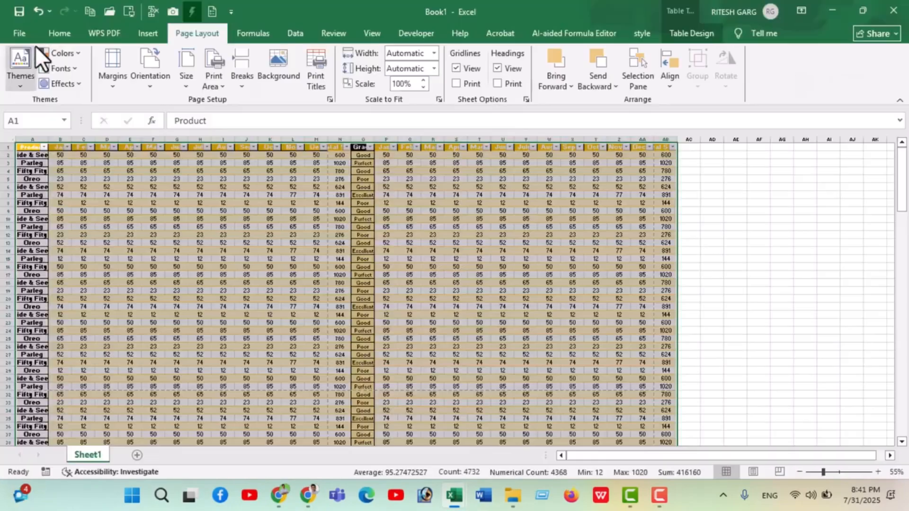
Apply custom margins of 0.5 top and bottom and 0.45 left and right, centered horizontally and vertically on the page
click(112, 85)
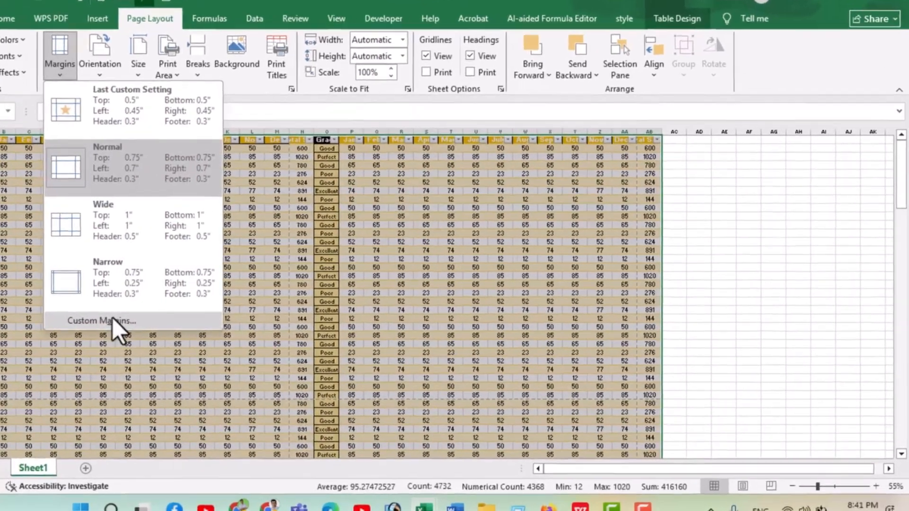
click(160, 316)
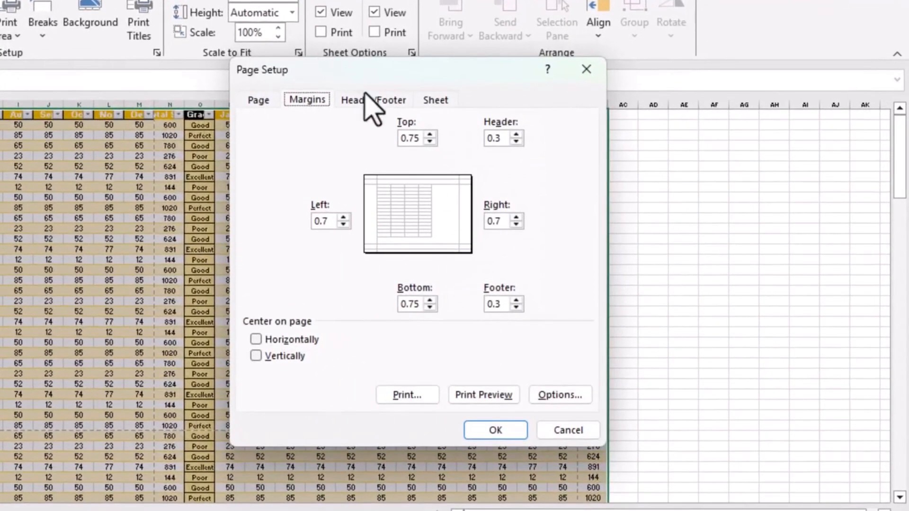
click(430, 142)
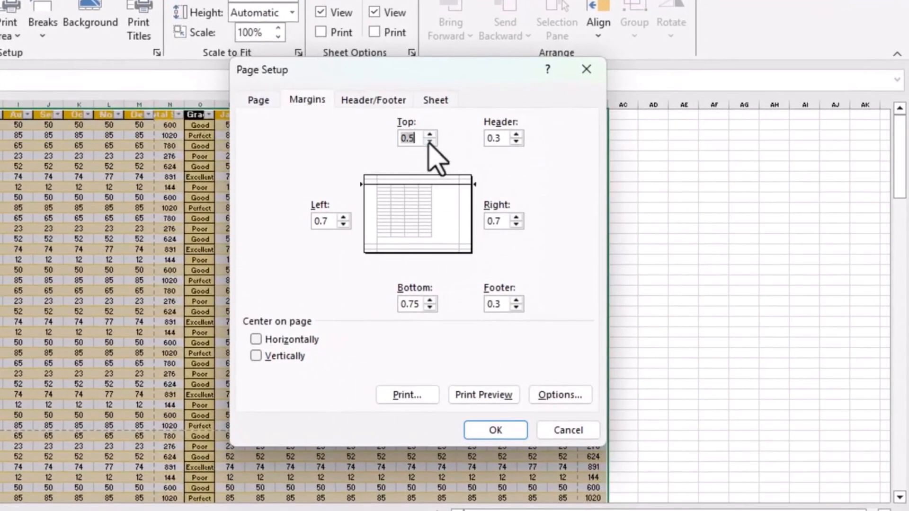
click(430, 307)
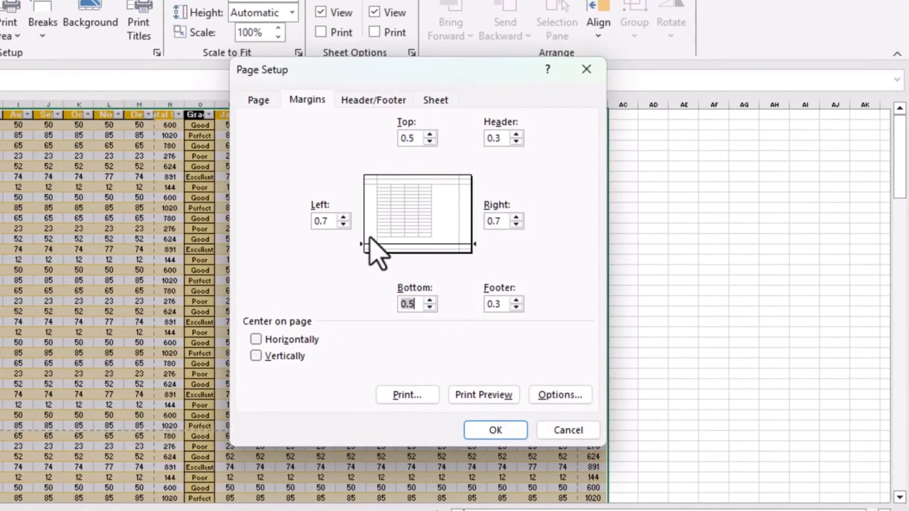
click(344, 224)
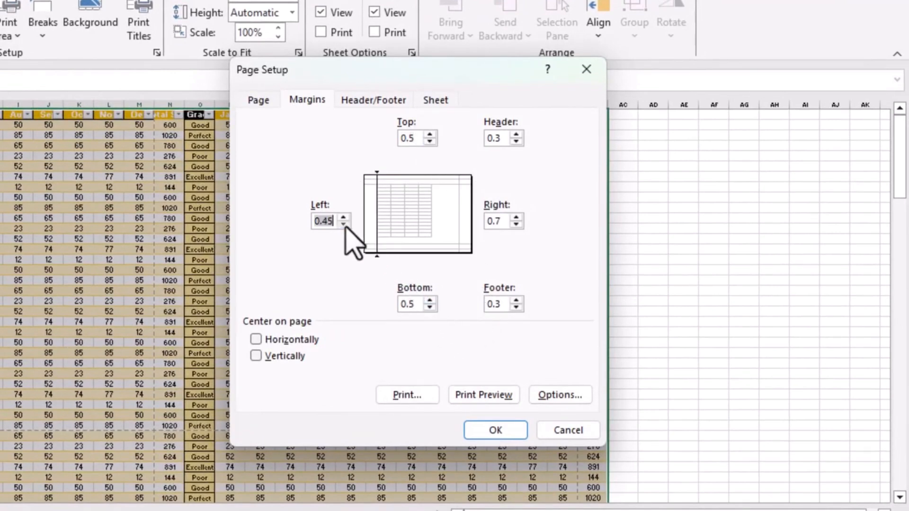
click(516, 224)
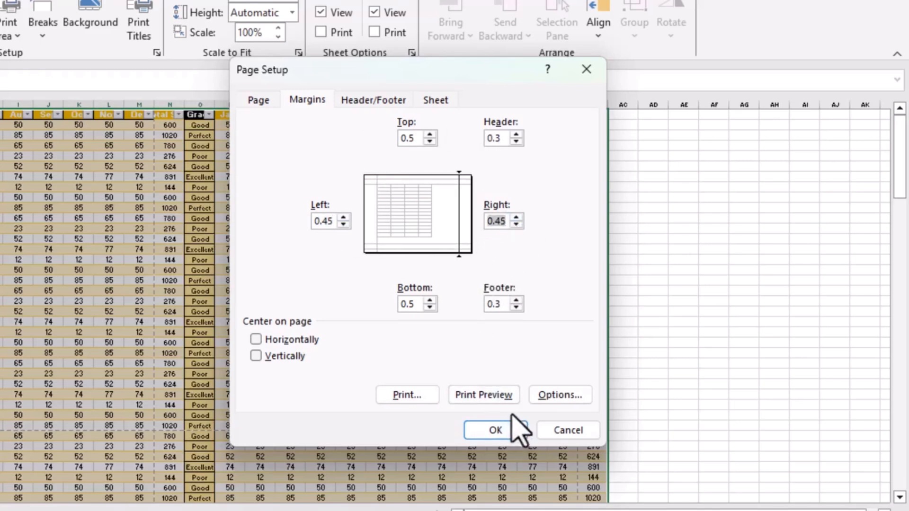
click(255, 340)
click(255, 356)
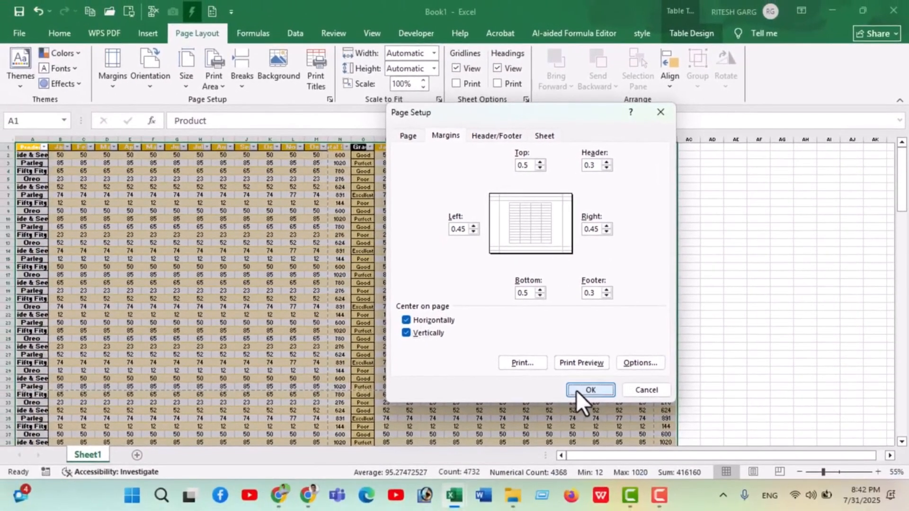
click(570, 397)
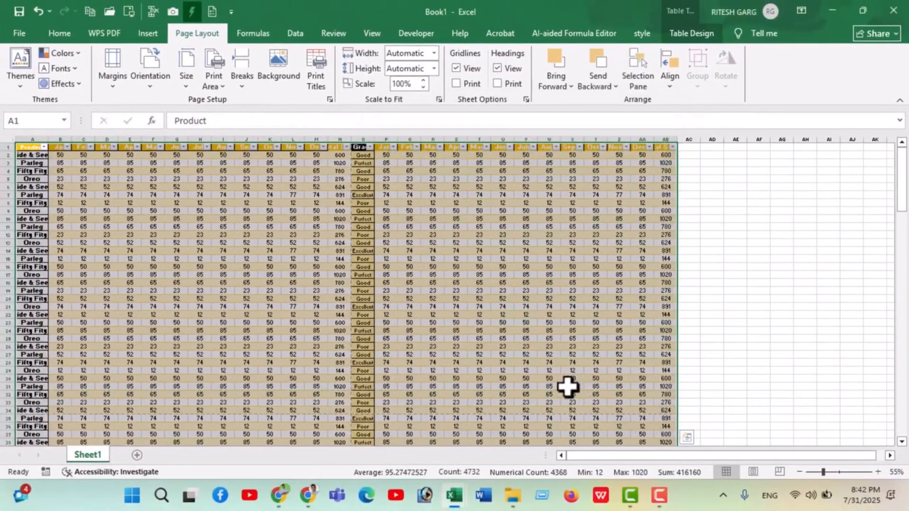
Review the custom margins and page centering in the print preview, and return to the worksheet
key(ctrl+p)
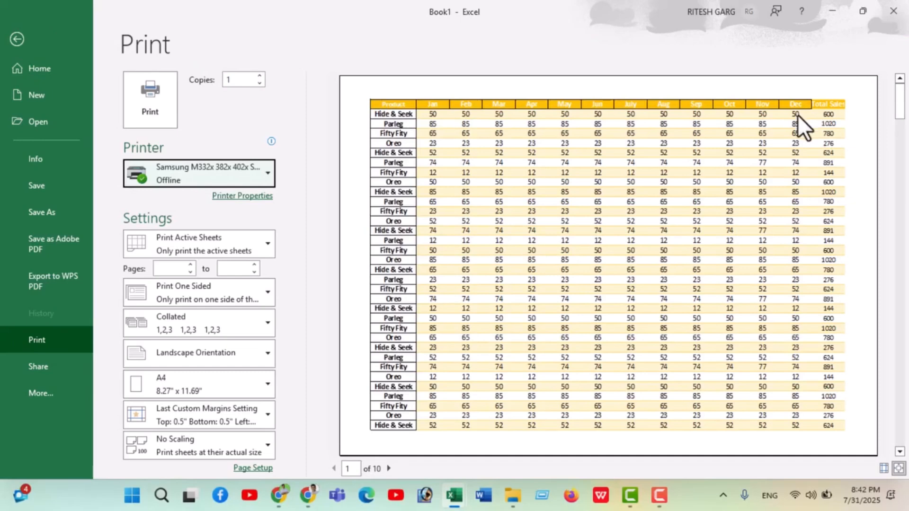
scroll(791, 133, down, 2)
click(17, 39)
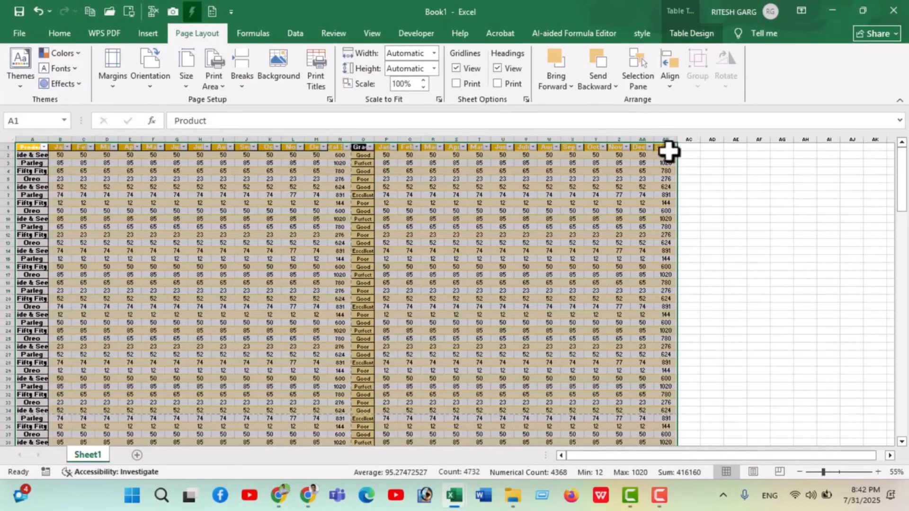
Scale the sheet's printed width to fit 1 page
scroll(601, 244, down, 9)
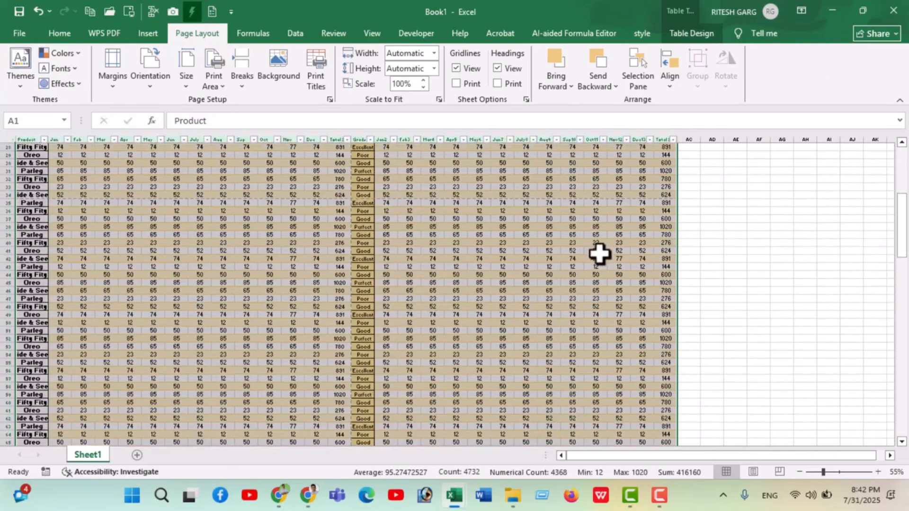
scroll(605, 258, up, 9)
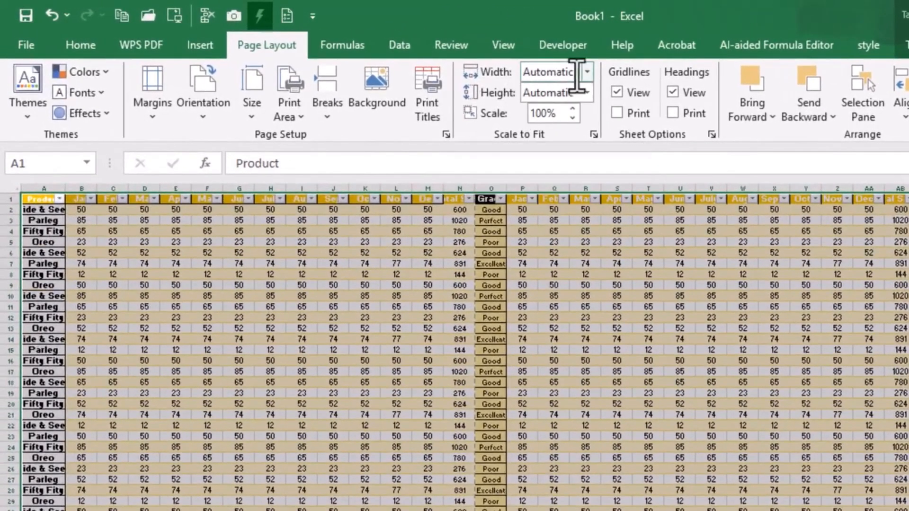
click(587, 72)
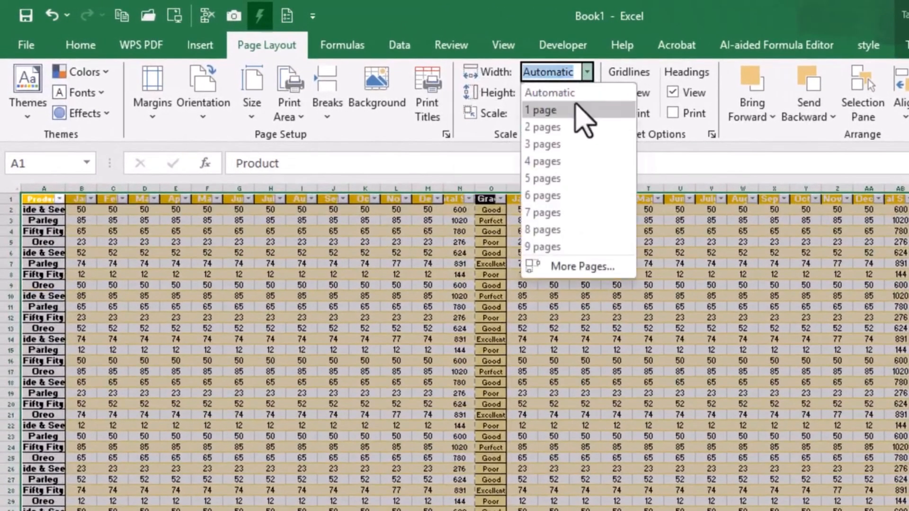
click(576, 108)
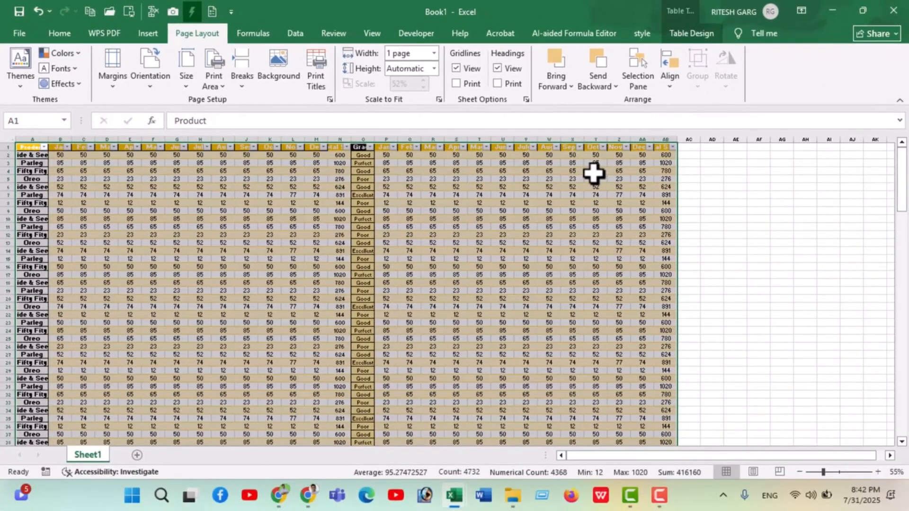
Review the pages scaled to one page wide in the print preview, and return to the worksheet
key(ctrl+p)
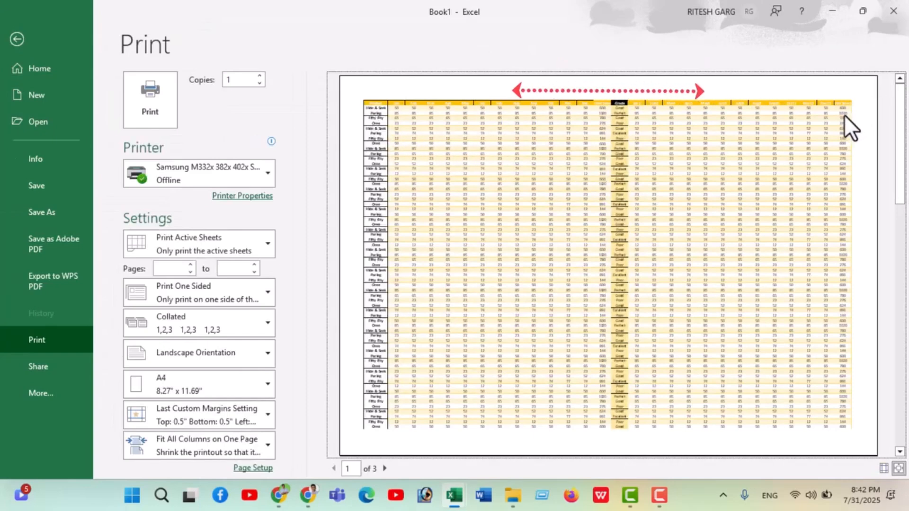
scroll(829, 168, down, 1)
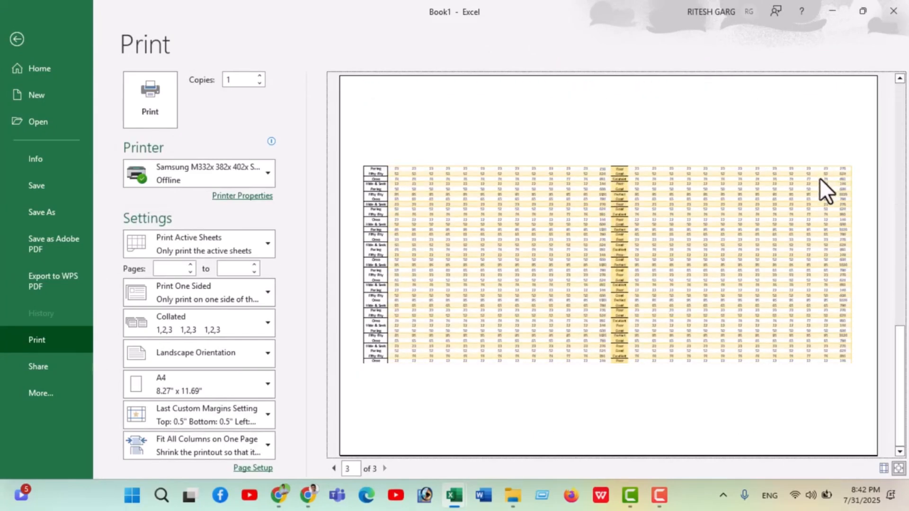
scroll(777, 213, up, 1)
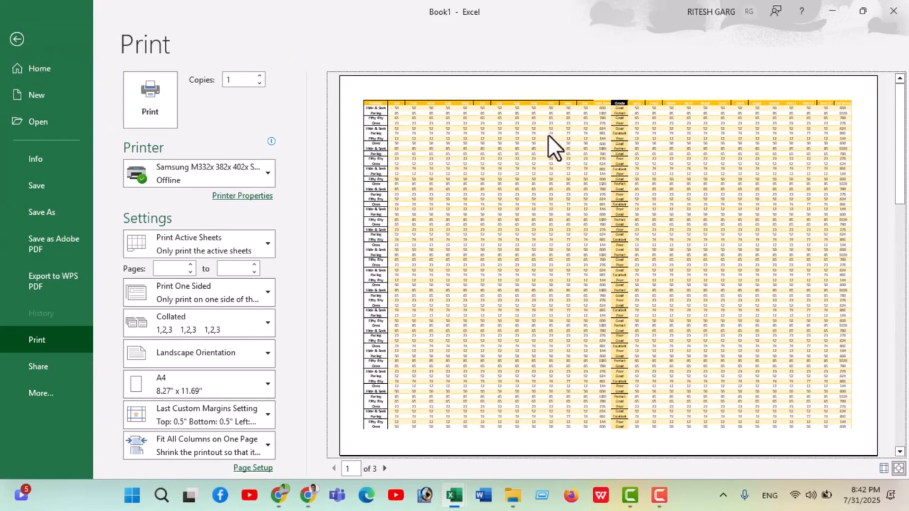
click(23, 43)
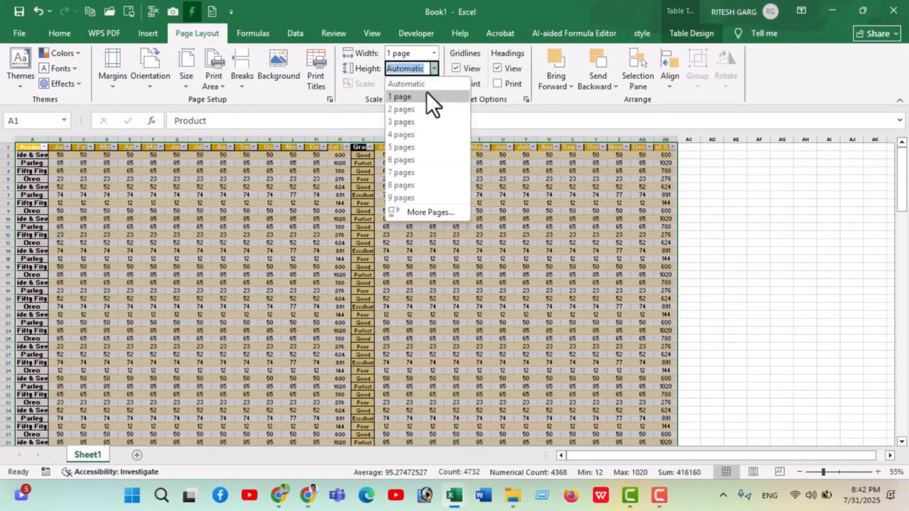
Try a printed height of 1 page in the print preview, and restore the height scaling to Automatic
click(427, 93)
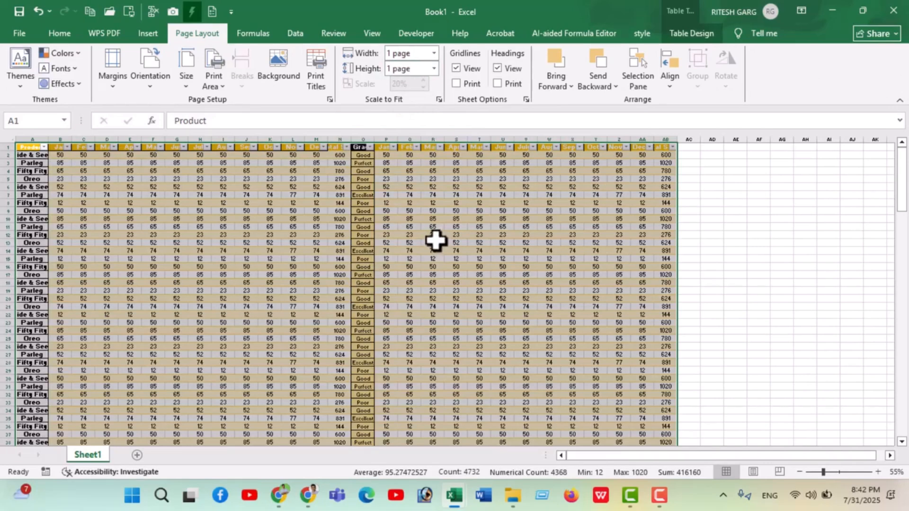
key(ctrl+p)
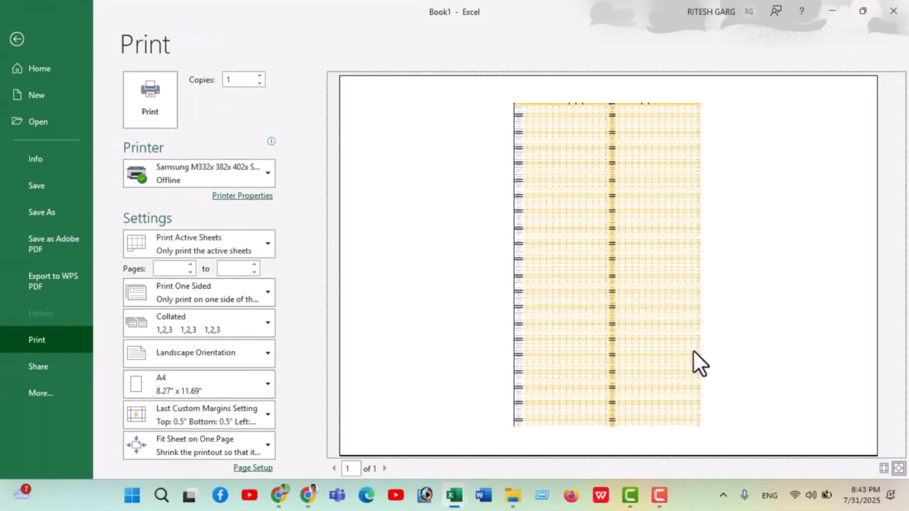
click(17, 39)
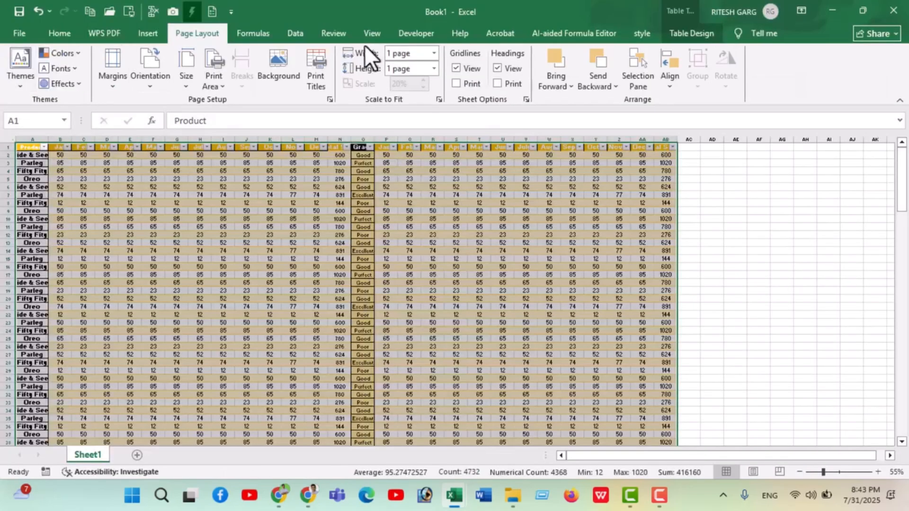
click(434, 68)
click(422, 85)
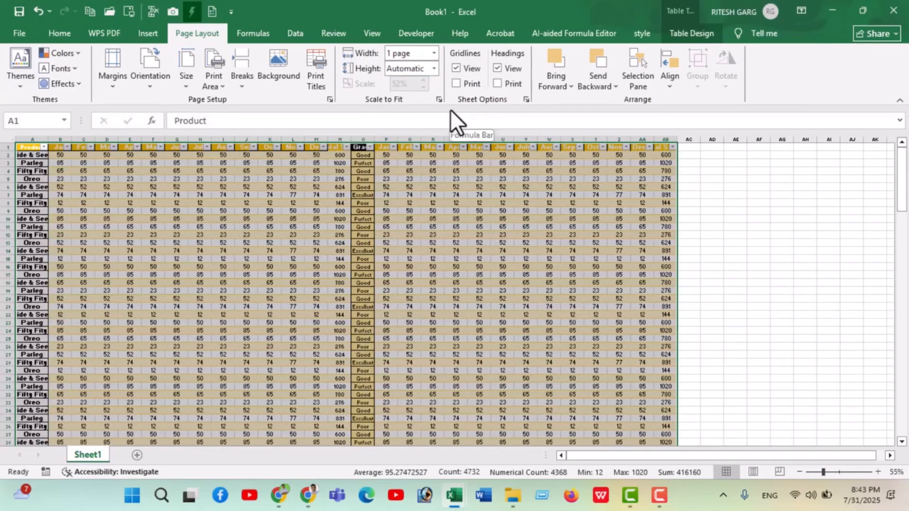
Check the page layout with automatic height in the print preview, and return to the worksheet
key(ctrl+p)
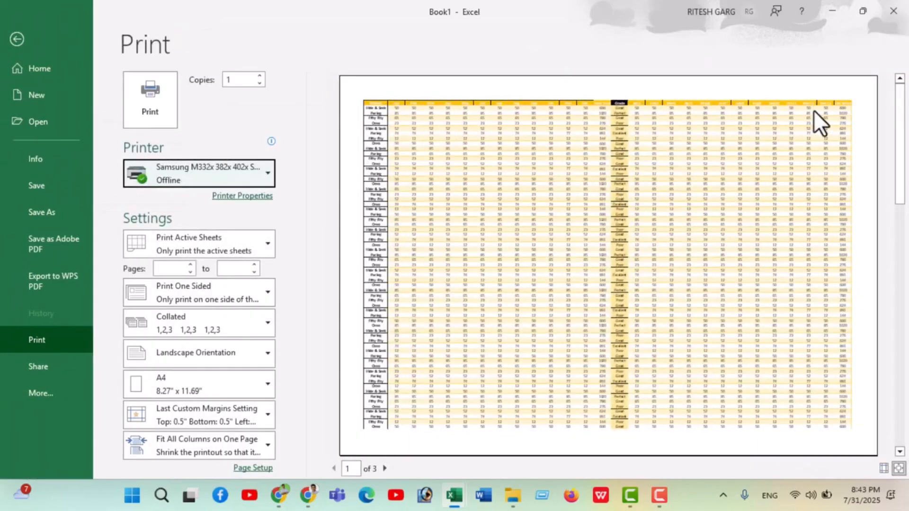
scroll(766, 154, down, 5)
scroll(724, 164, up, 4)
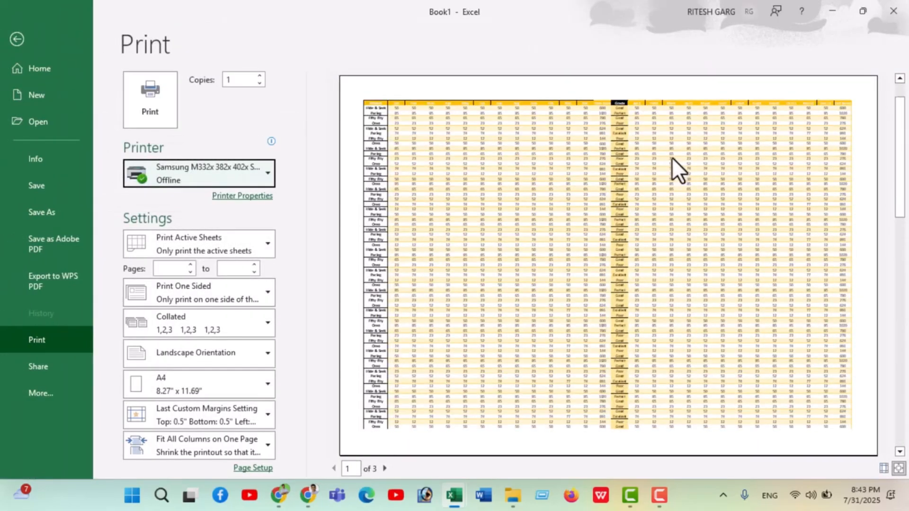
click(17, 39)
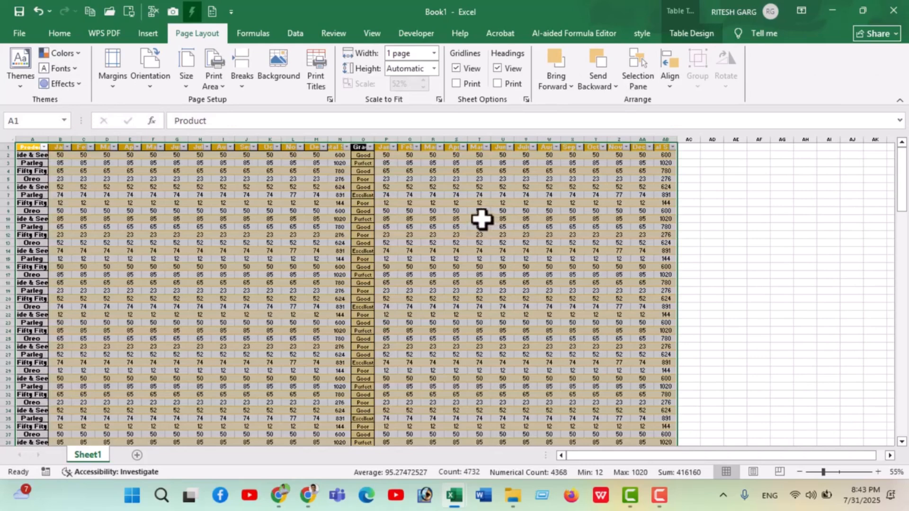
AutoFit the column widths and row heights of the selected table
click(60, 36)
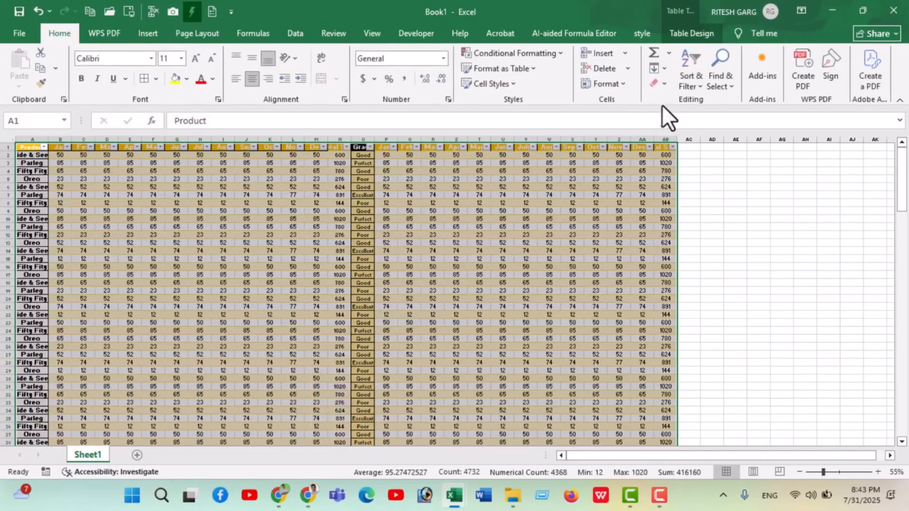
click(628, 83)
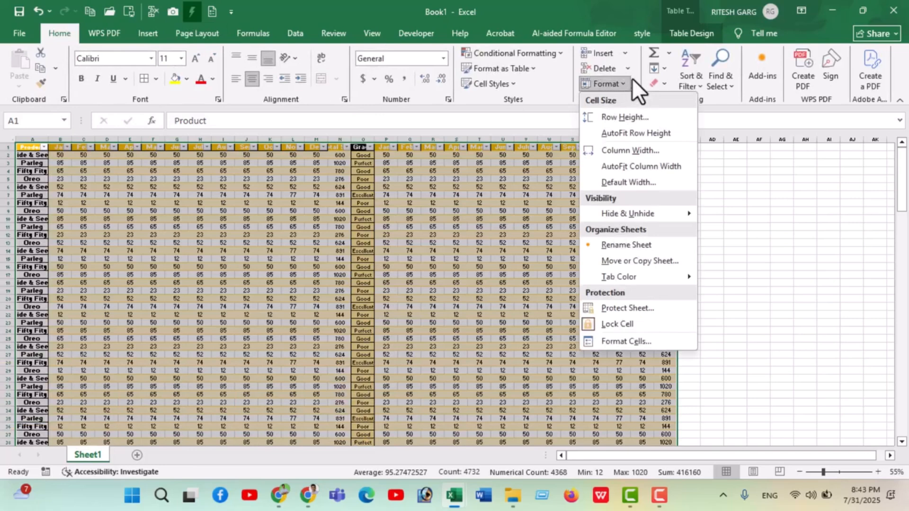
click(639, 164)
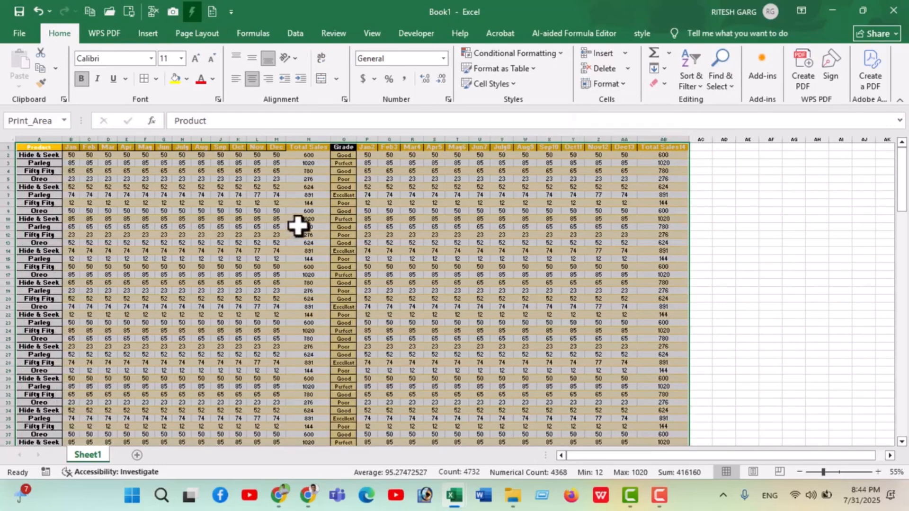
click(625, 86)
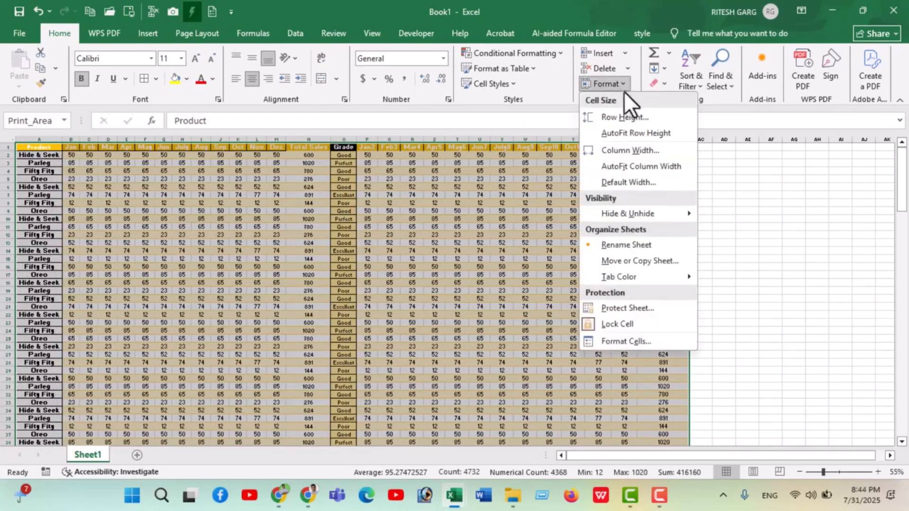
click(637, 130)
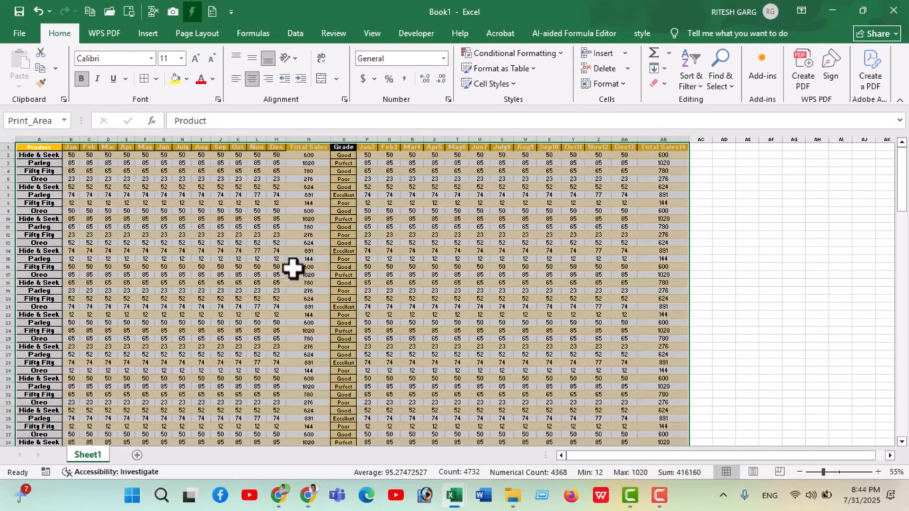
Inspect the auto-fitted table in the worksheet and in the print preview
scroll(189, 268, down, 1)
scroll(189, 267, down, 5)
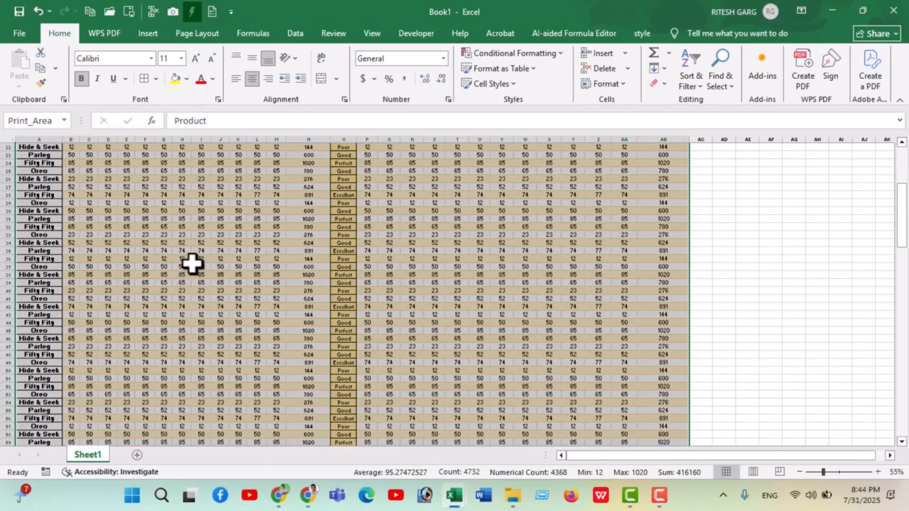
key(ctrl+p)
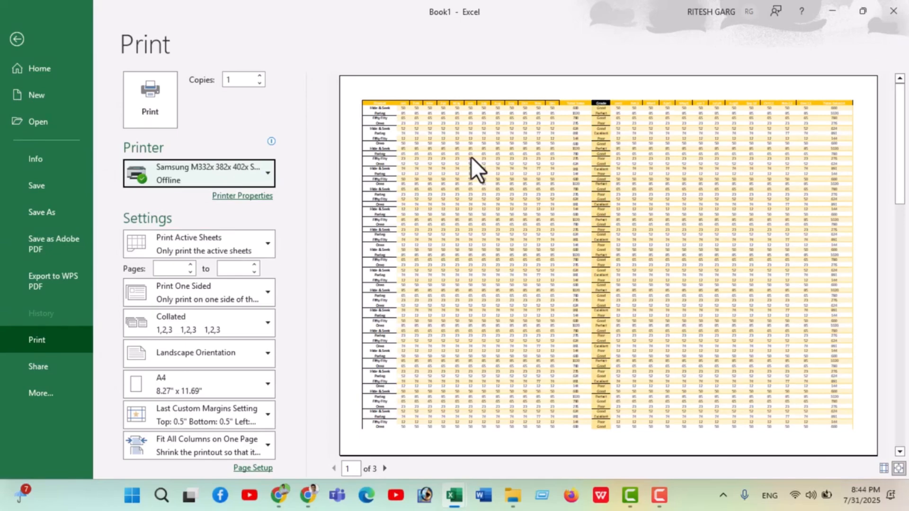
click(17, 39)
Angle the text of header row 1 counterclockwise
click(149, 245)
scroll(48, 234, up, 4)
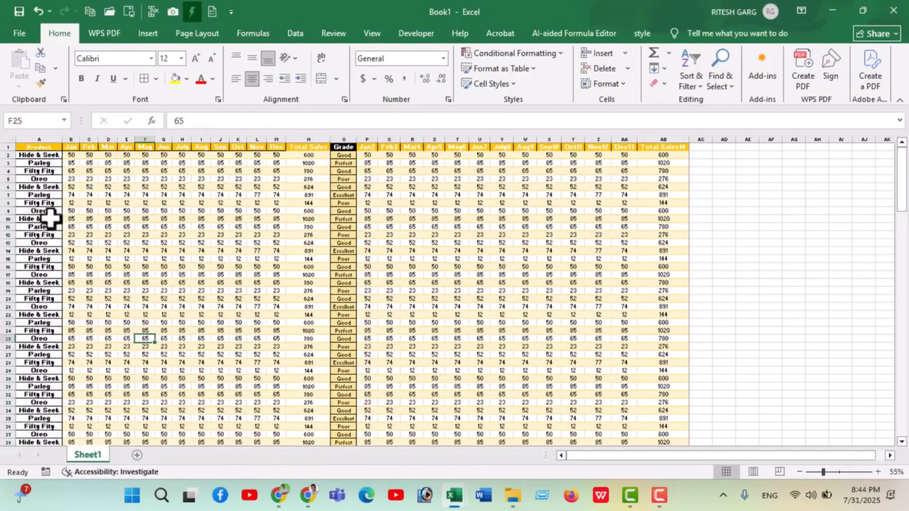
click(3, 147)
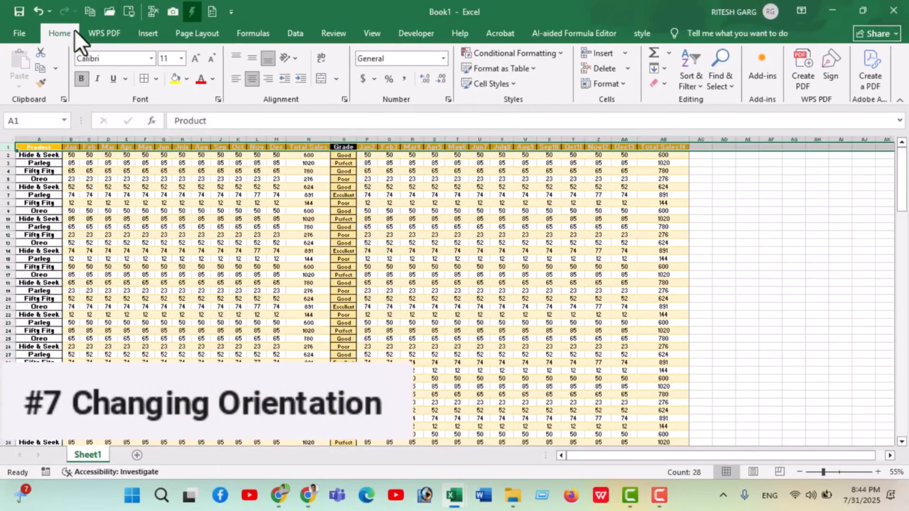
click(294, 62)
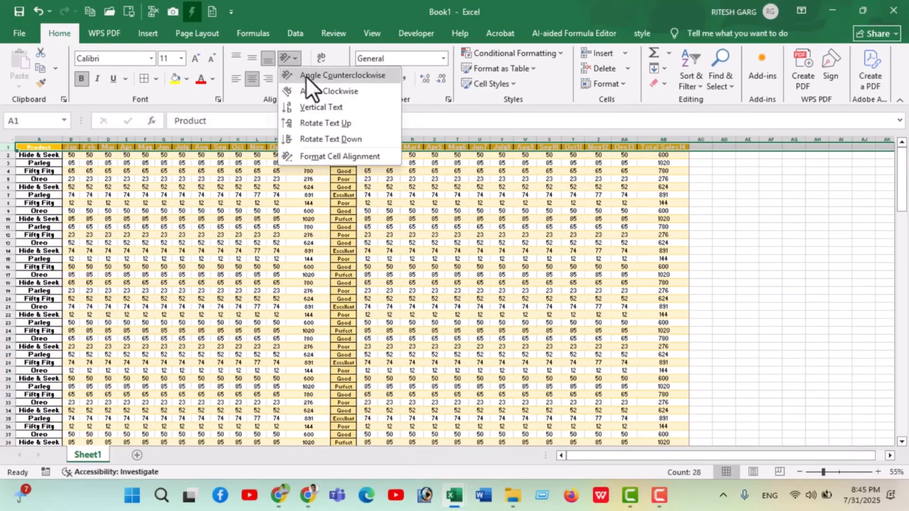
click(306, 75)
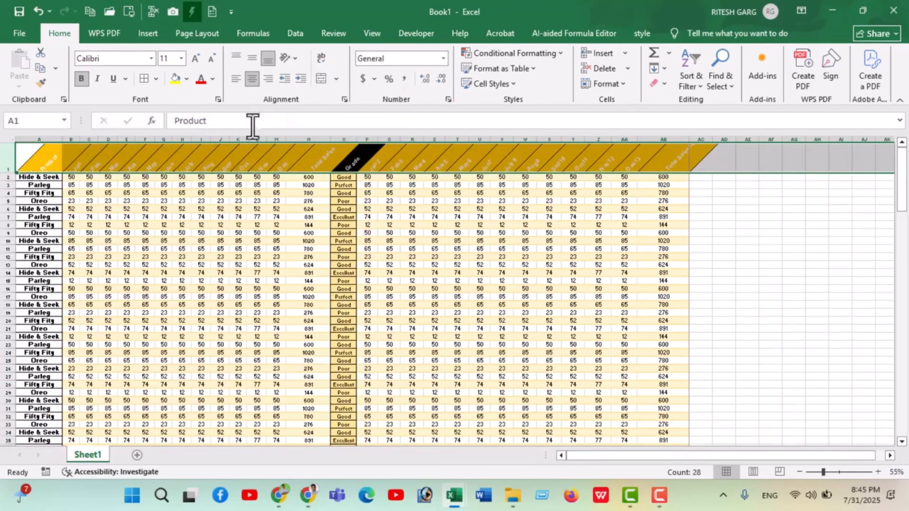
scroll(70, 195, up, 1)
scroll(70, 196, up, 2)
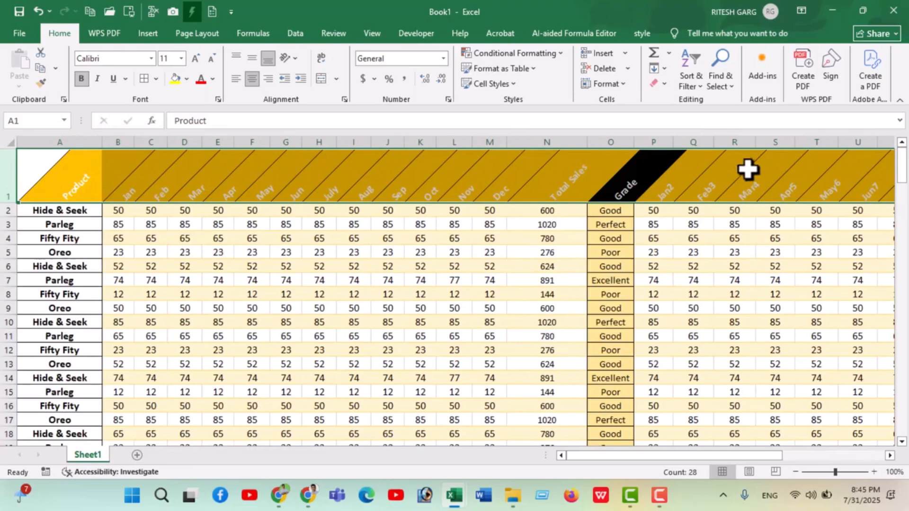
click(312, 239)
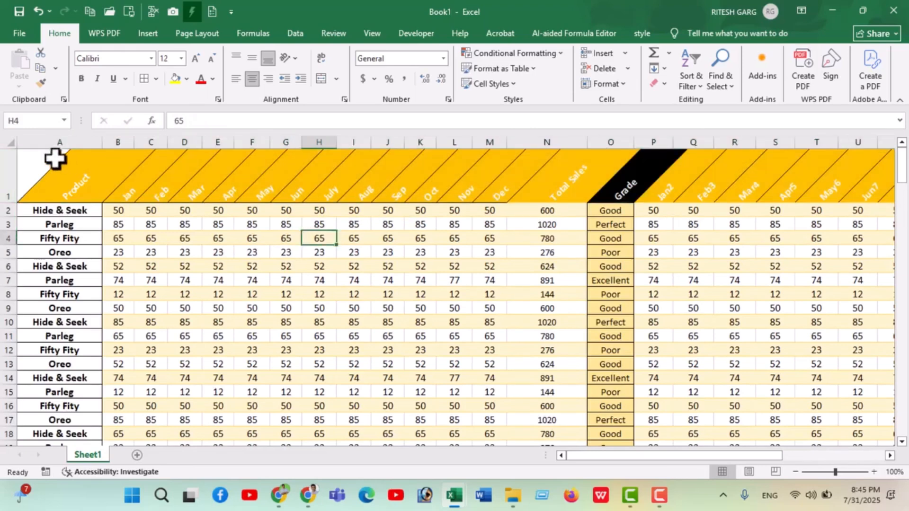
AutoFit the column widths of the entire sheet to suit the angled headers
click(15, 142)
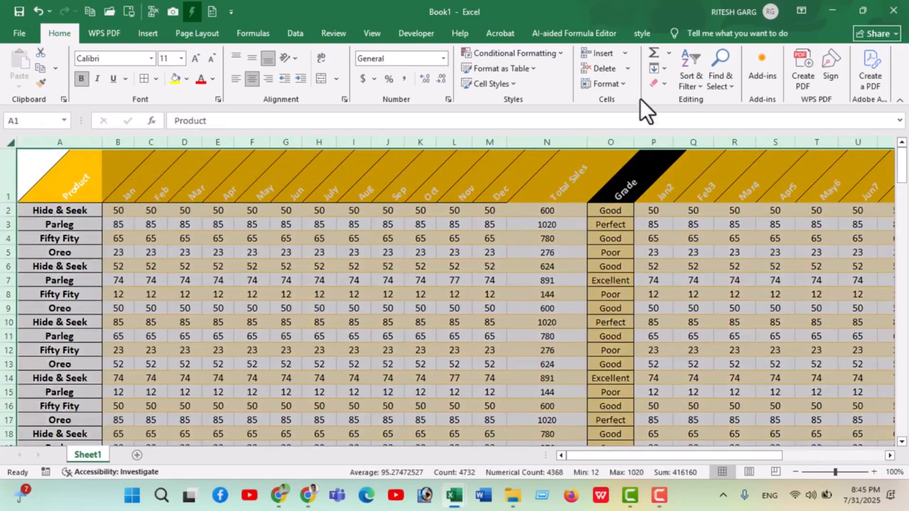
click(621, 83)
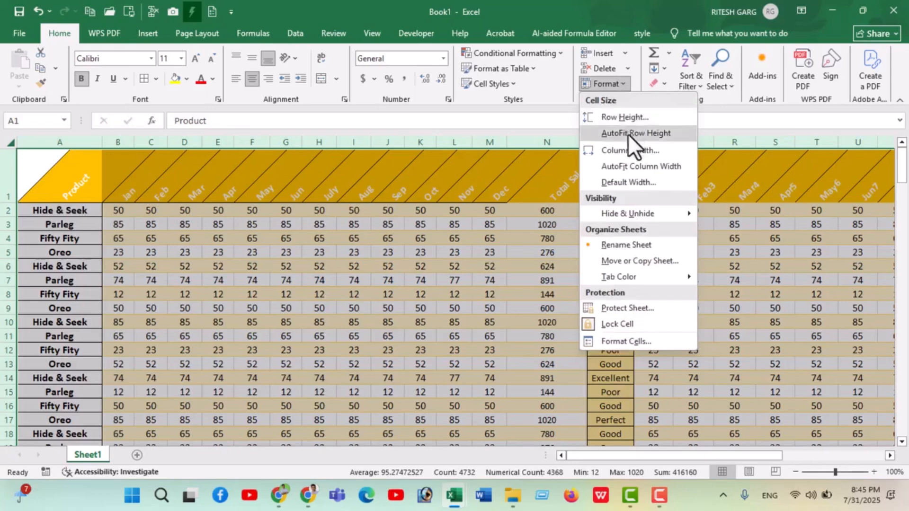
click(633, 165)
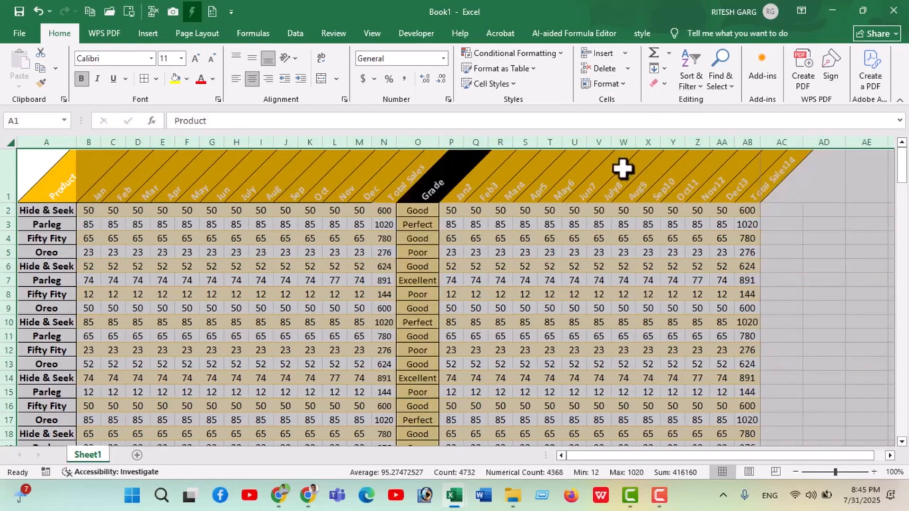
ctrl+scroll(615, 222, down, 4)
ctrl+scroll(147, 270, up, 2)
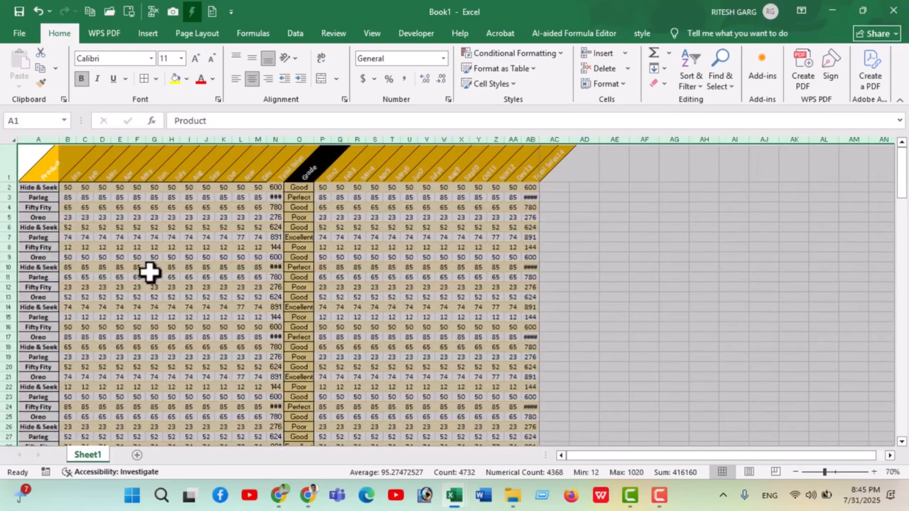
Widen the Total Sales columns N and AB slightly so that their four-digit values fit
click(290, 205)
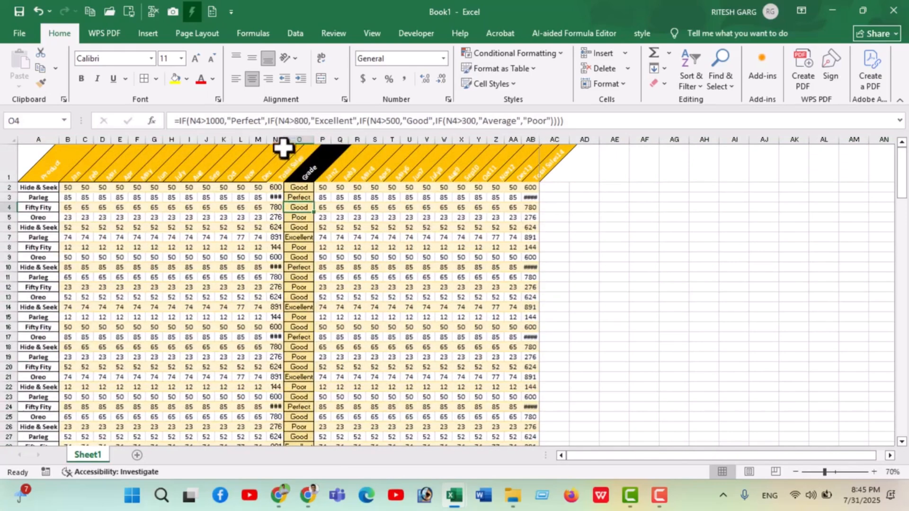
drag(283, 142, 291, 141)
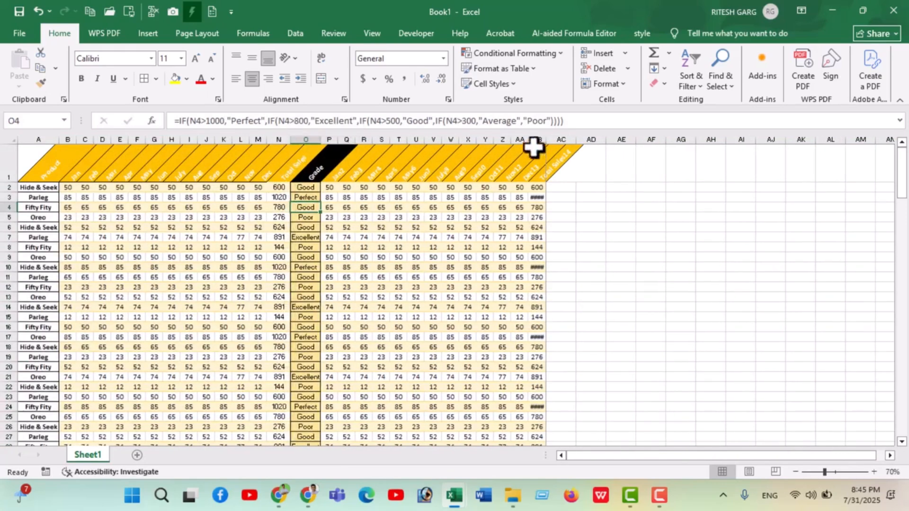
drag(545, 138, 548, 139)
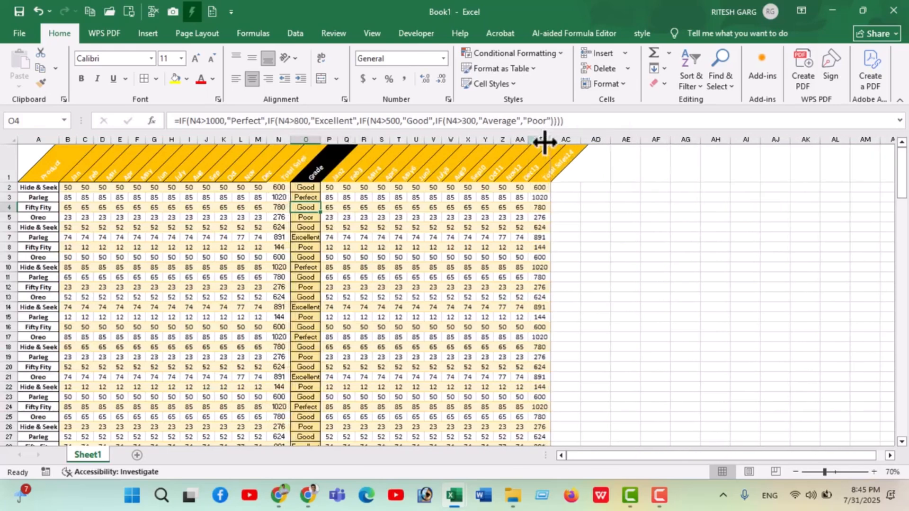
Check the angled headers in the print preview, and extend the print area through column AC in Page Break Preview
key(ctrl+p)
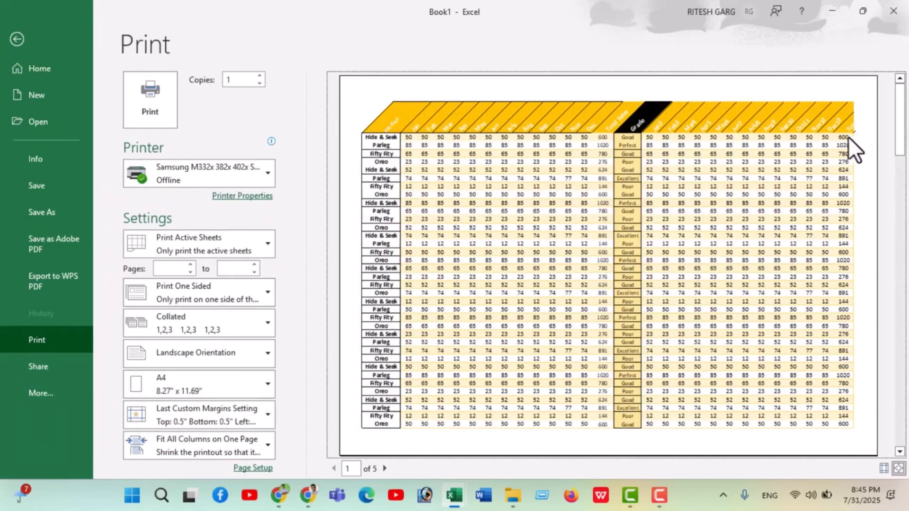
click(17, 39)
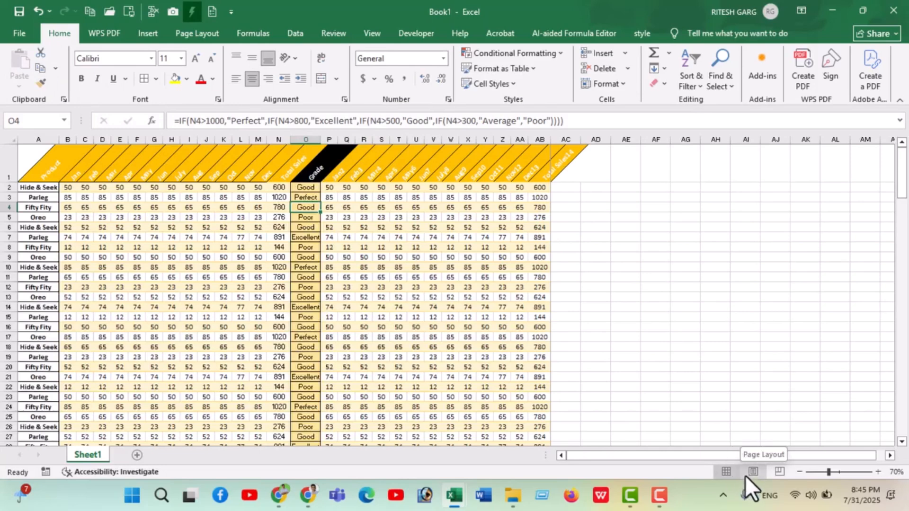
click(776, 475)
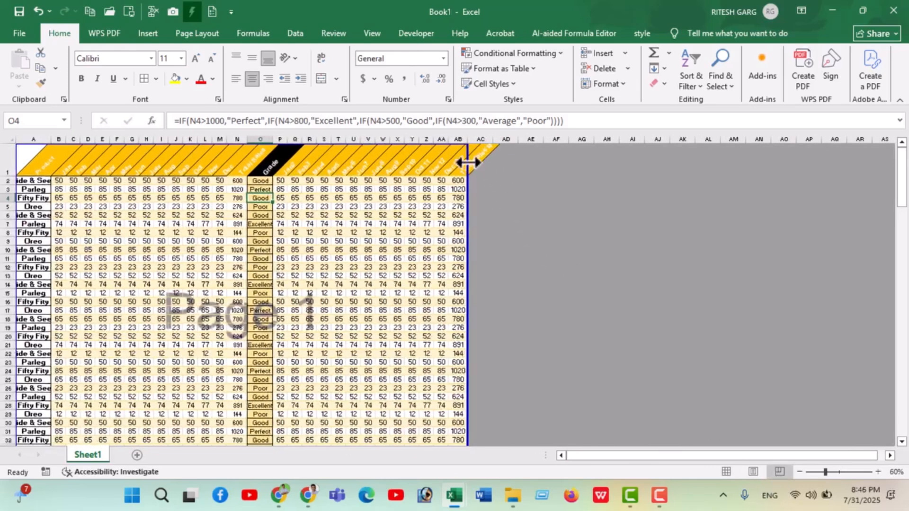
drag(469, 171, 508, 164)
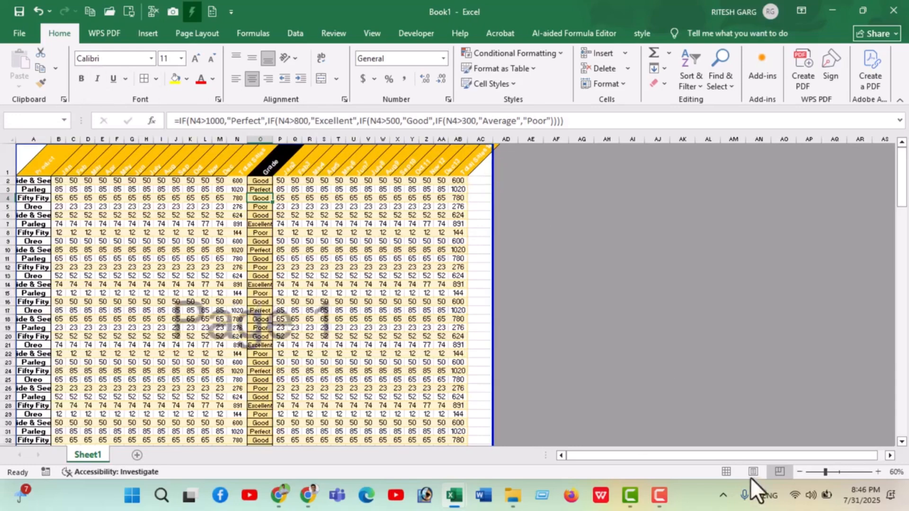
Return the sheet to Normal view and check in the print preview whether all pages show the full angled header row
click(725, 472)
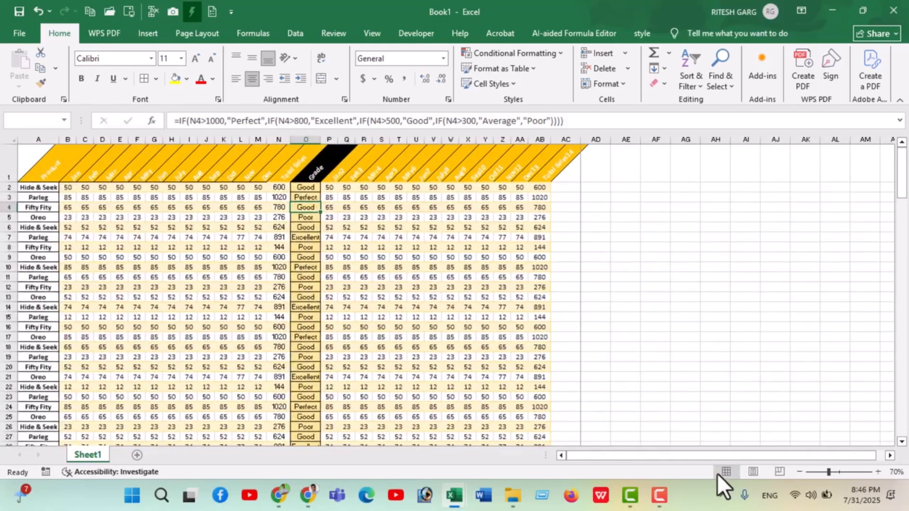
key(ctrl+p)
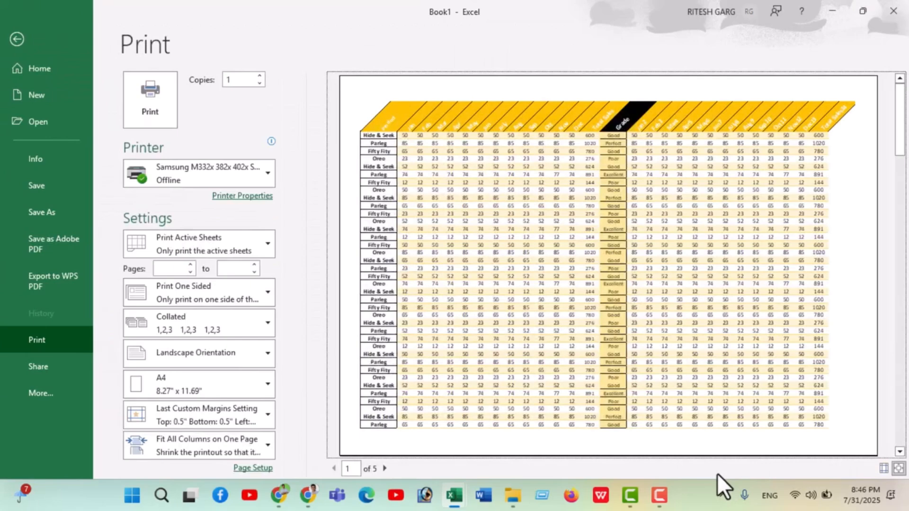
scroll(709, 187, down, 5)
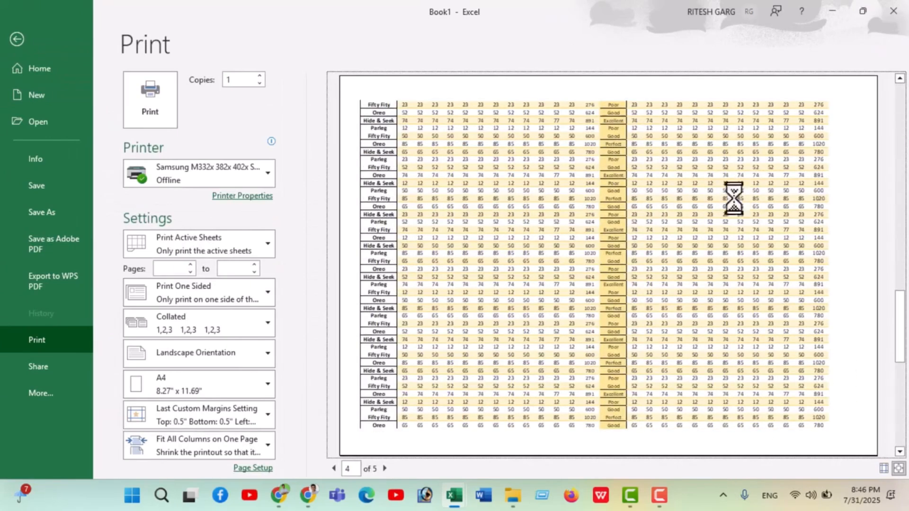
scroll(747, 221, up, 3)
scroll(751, 225, up, 2)
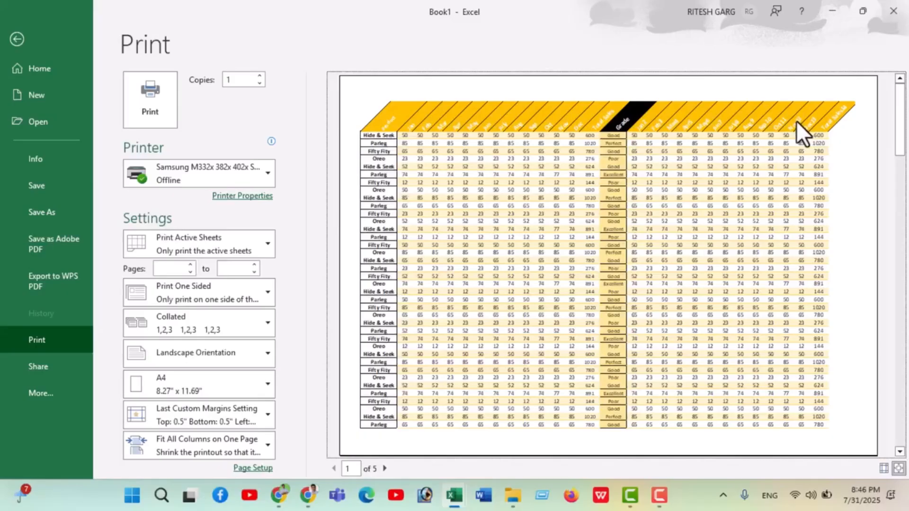
scroll(593, 182, down, 3)
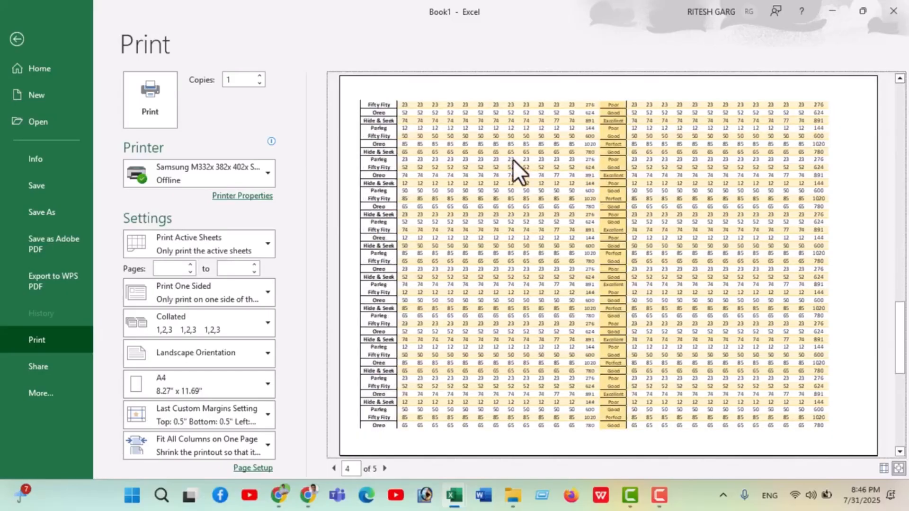
click(16, 41)
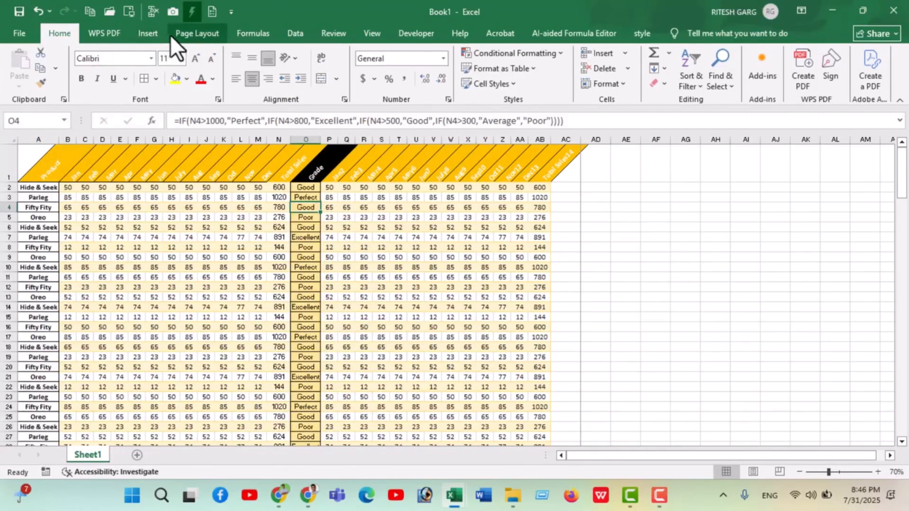
Set header row 1 ($1:$1) as the print title row to repeat at the top of every page
click(191, 35)
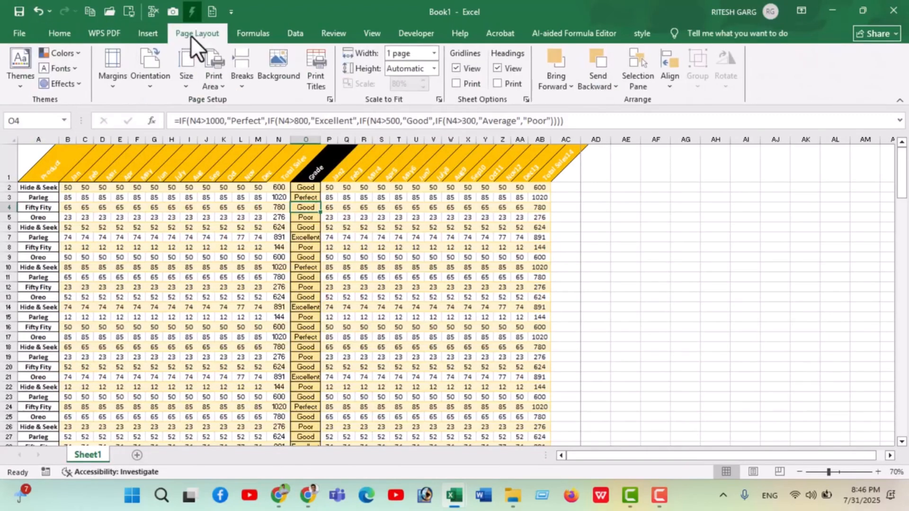
click(316, 85)
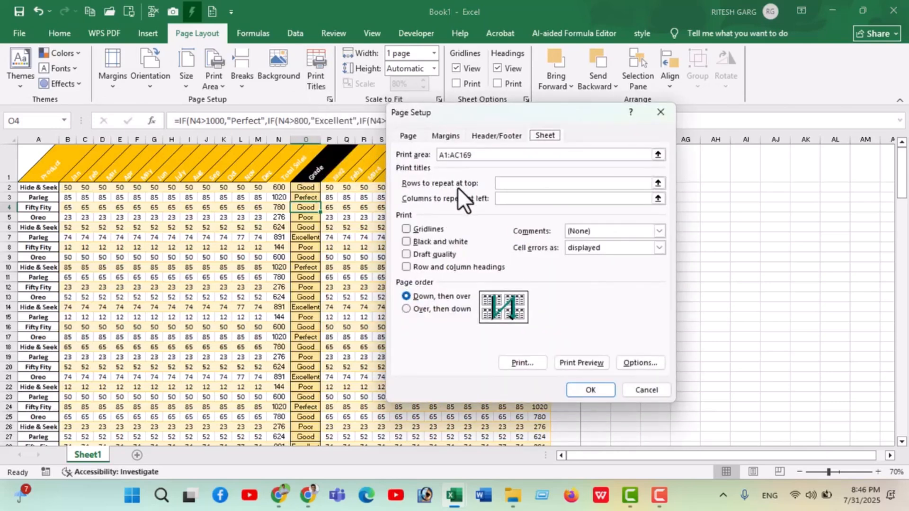
click(657, 184)
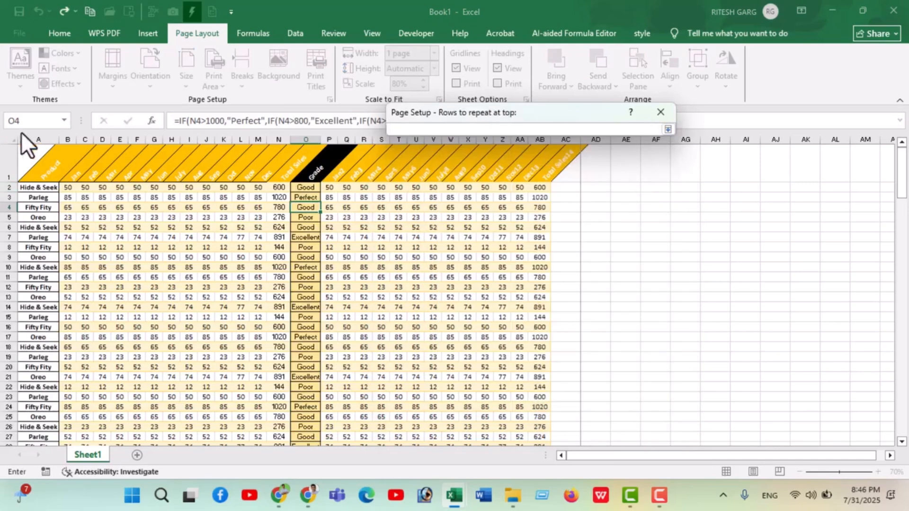
click(6, 164)
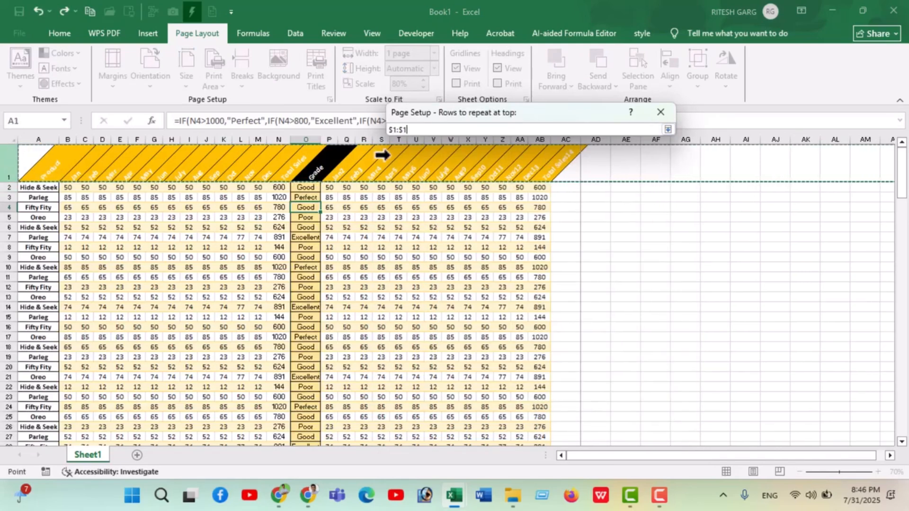
click(668, 130)
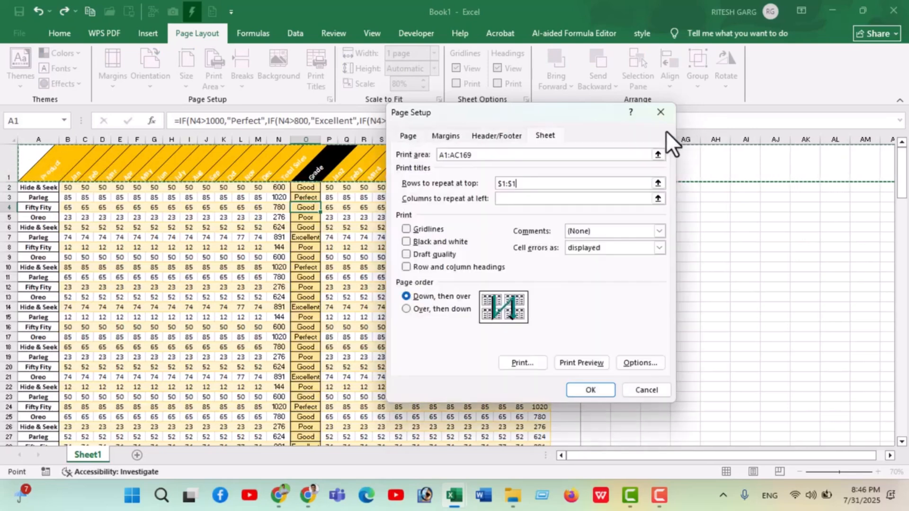
click(587, 394)
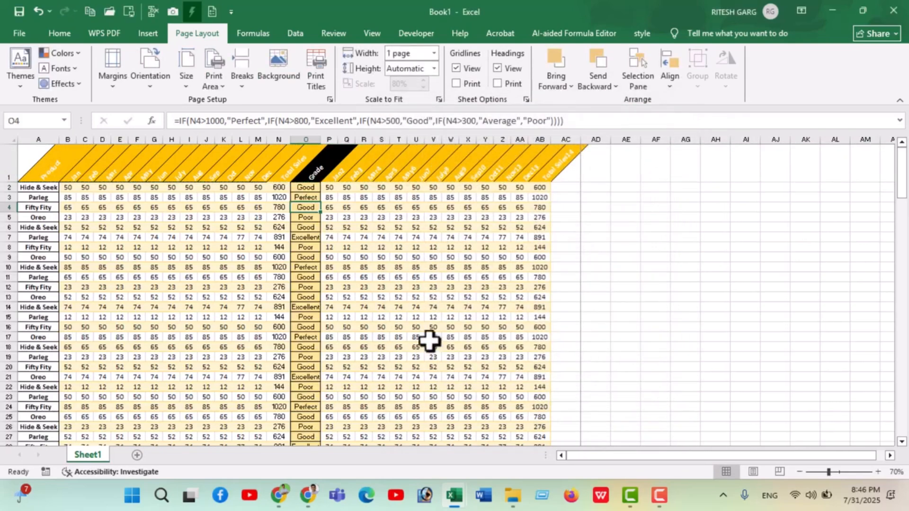
Page through the print preview to check the repeated header row on the following pages
key(ctrl+p)
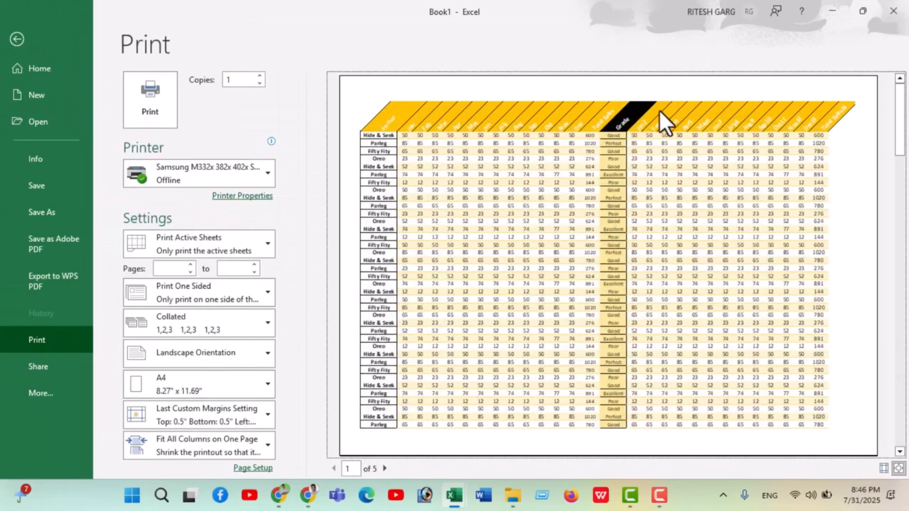
scroll(658, 172, down, 1)
scroll(484, 151, down, 3)
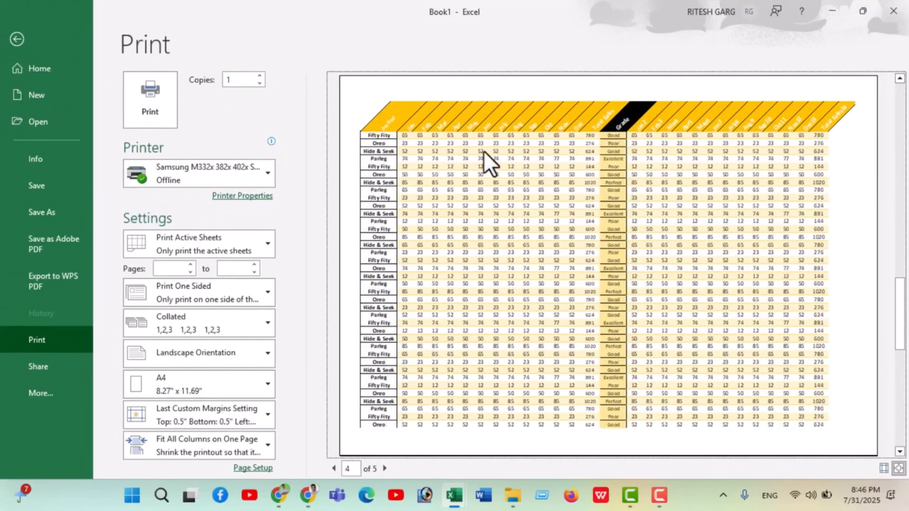
scroll(492, 167, up, 4)
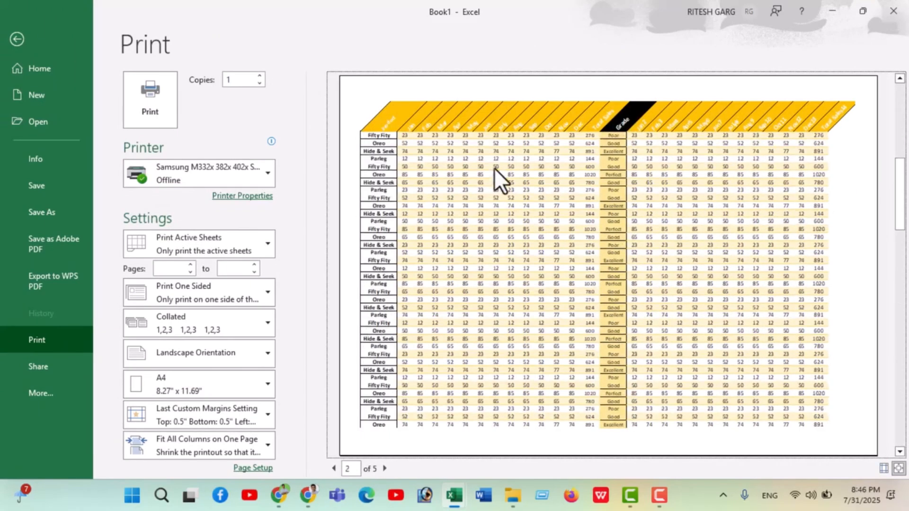